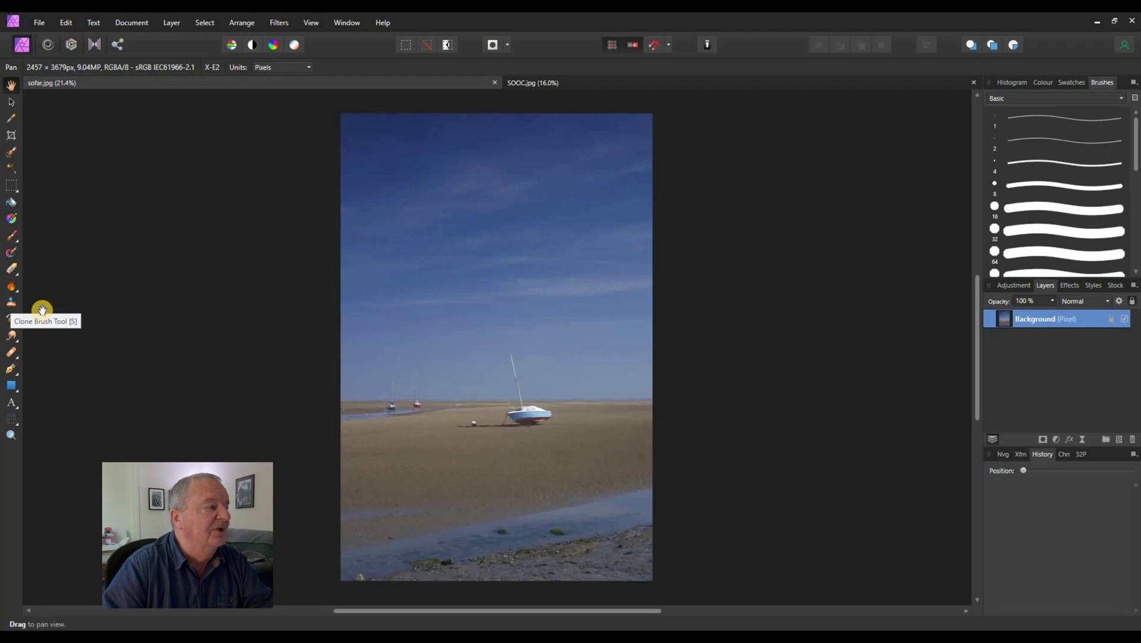
Remove the distant ship on the horizon with the Healing Brush at 113.9 px width, sampling a clean stretch of the horizon.
{"action": "left_click", "coordinate": [13, 356]}
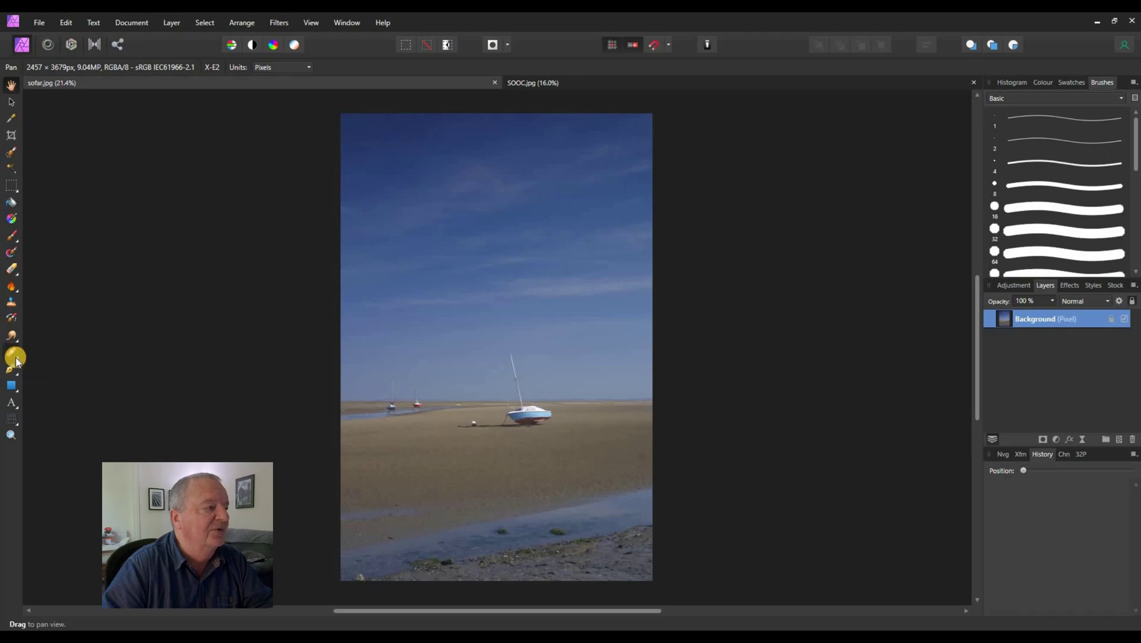
{"action": "left_click", "coordinate": [12, 435]}
{"action": "scroll", "coordinate": [410, 410], "scroll_direction": "up", "scroll_amount": 6}
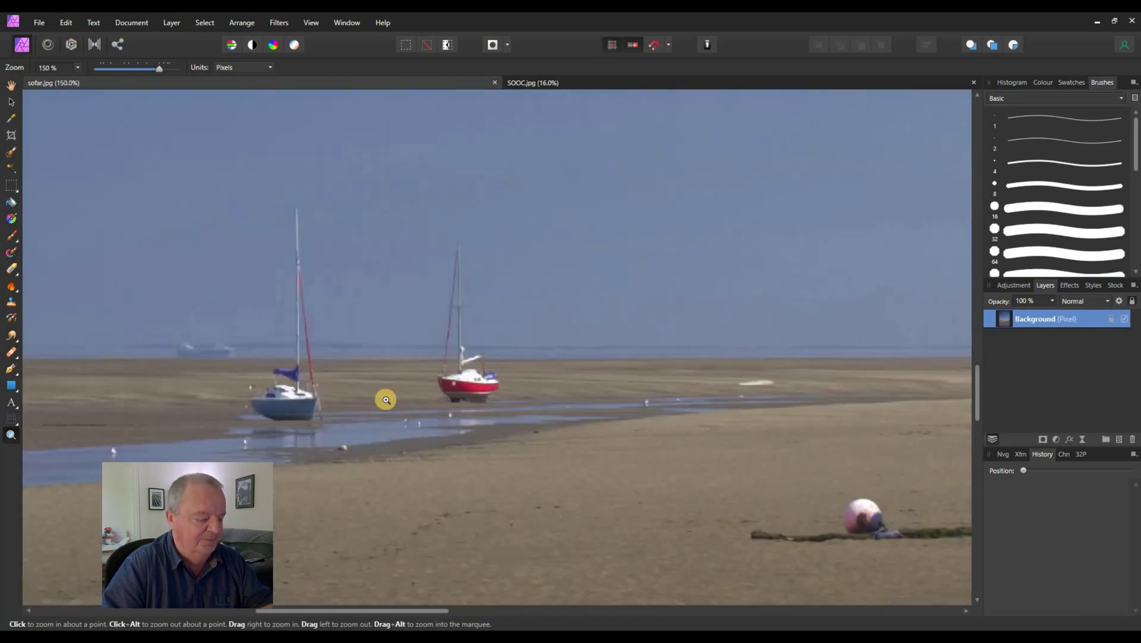
{"action": "left_click_drag", "start_coordinate": [391, 397], "coordinate": [499, 391]}
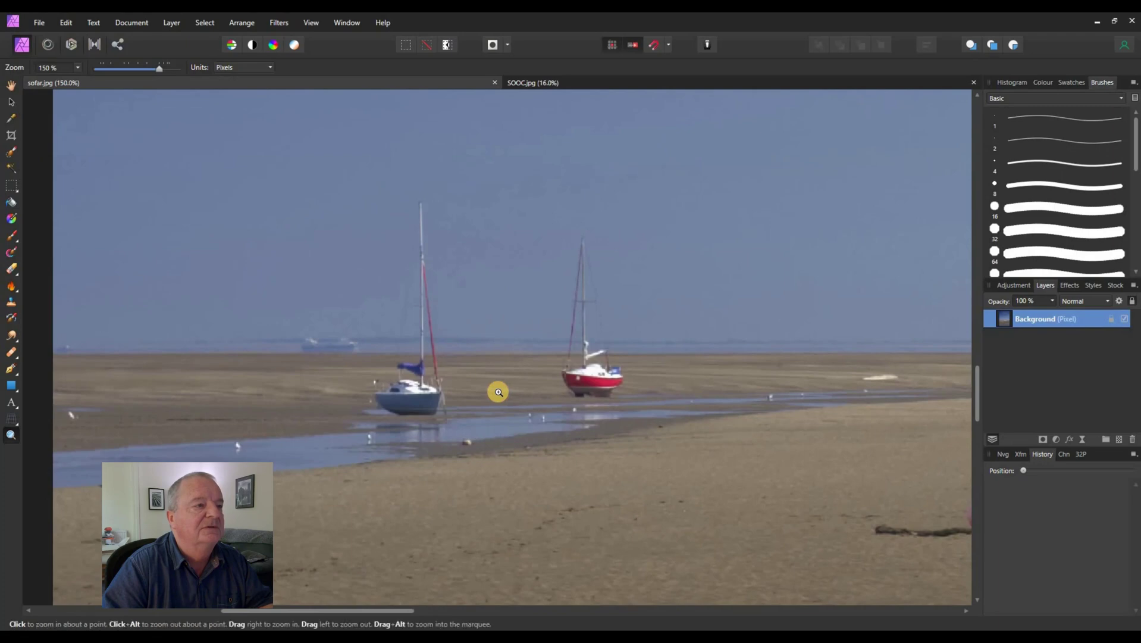
{"action": "left_click", "coordinate": [12, 355]}
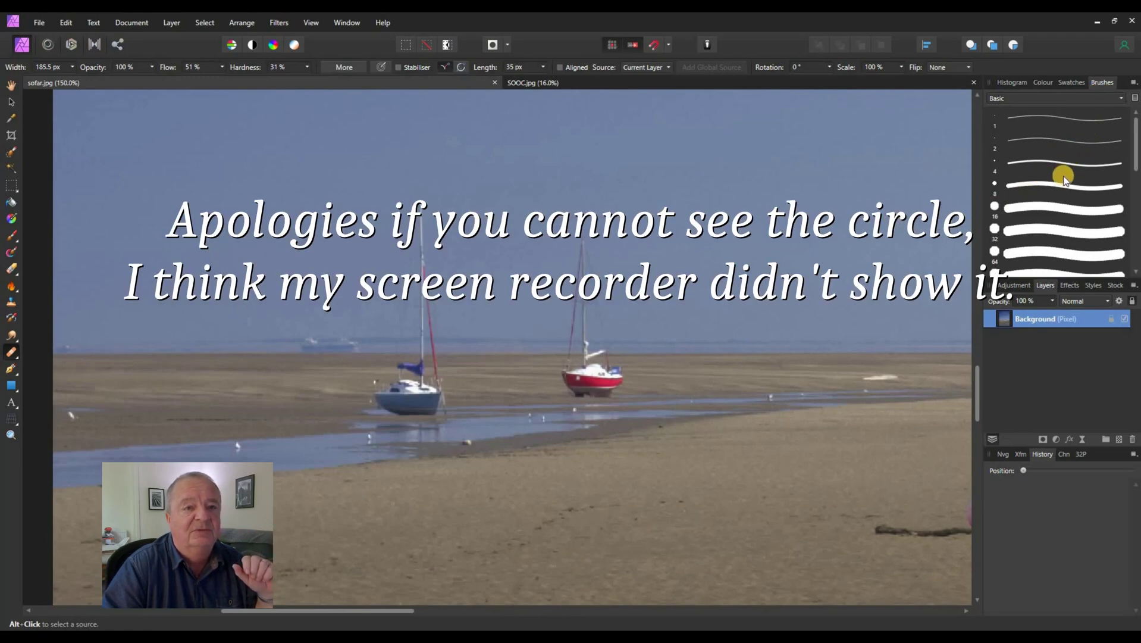
{"action": "left_click_drag", "start_coordinate": [1134, 160], "coordinate": [1129, 237]}
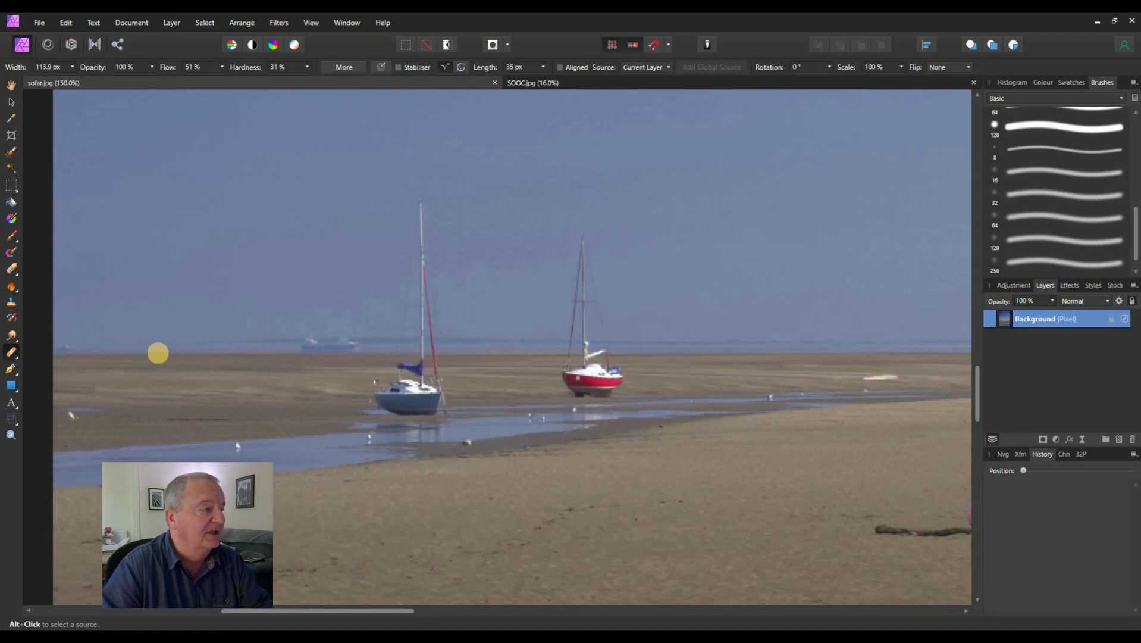
{"action": "left_click", "coordinate": [148, 354], "text": "alt"}
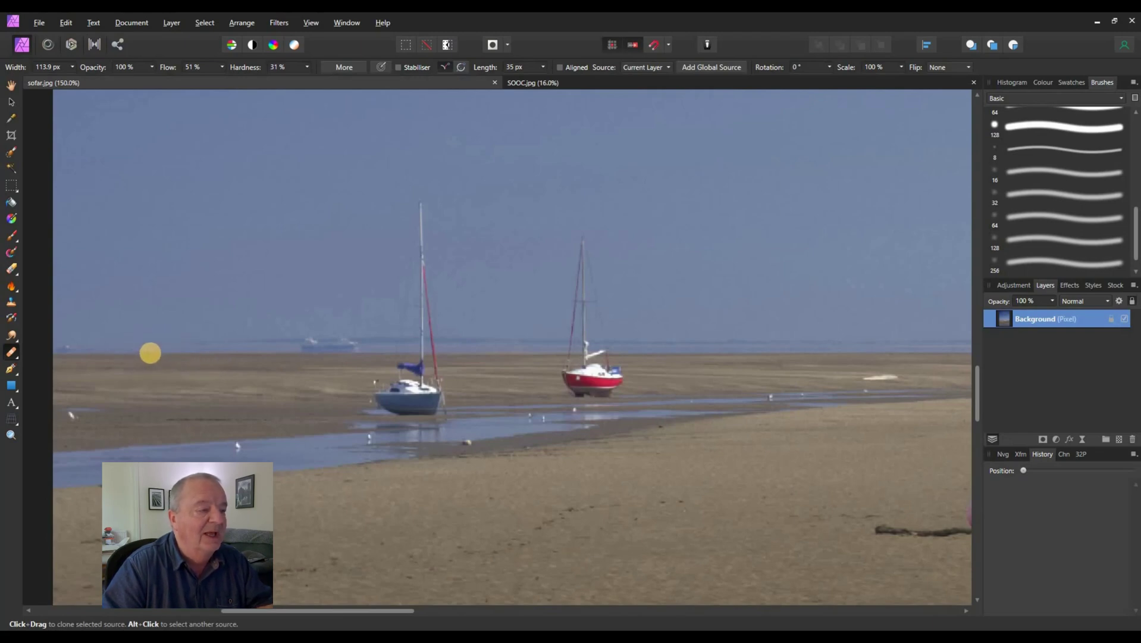
{"action": "left_click", "coordinate": [233, 301]}
{"action": "mouse_move", "coordinate": [219, 284]}
{"action": "left_mouse_down"}
{"action": "mouse_move", "coordinate": [261, 255]}
{"action": "mouse_move", "coordinate": [298, 264]}
{"action": "mouse_move", "coordinate": [247, 259]}
{"action": "mouse_move", "coordinate": [258, 266]}
{"action": "mouse_move", "coordinate": [237, 293]}
{"action": "left_mouse_up"}
{"action": "mouse_move", "coordinate": [267, 355]}
{"action": "left_mouse_down"}
{"action": "mouse_move", "coordinate": [351, 344]}
{"action": "mouse_move", "coordinate": [339, 346]}
{"action": "left_mouse_up"}
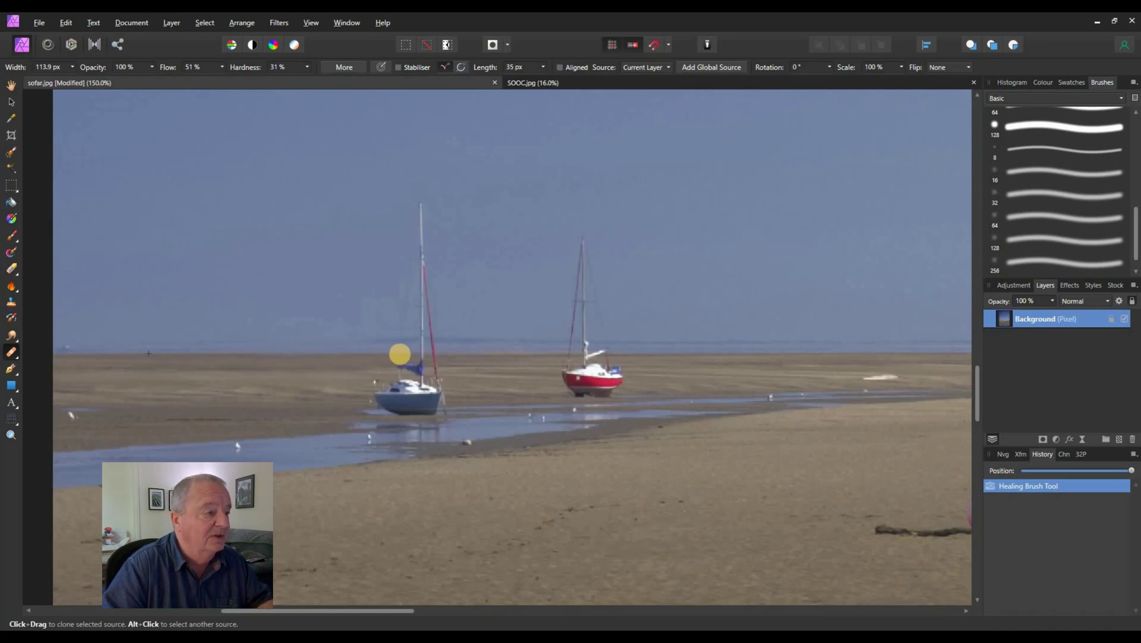
Paint out the blue sailboat and the red sailboat beside it with the Healing Brush, using the same horizon source.
{"action": "mouse_move", "coordinate": [404, 354]}
{"action": "left_mouse_down"}
{"action": "mouse_move", "coordinate": [433, 352]}
{"action": "mouse_move", "coordinate": [433, 364]}
{"action": "mouse_move", "coordinate": [382, 385]}
{"action": "mouse_move", "coordinate": [436, 383]}
{"action": "mouse_move", "coordinate": [375, 392]}
{"action": "mouse_move", "coordinate": [447, 388]}
{"action": "mouse_move", "coordinate": [384, 389]}
{"action": "mouse_move", "coordinate": [417, 364]}
{"action": "mouse_move", "coordinate": [427, 324]}
{"action": "mouse_move", "coordinate": [423, 202]}
{"action": "mouse_move", "coordinate": [435, 282]}
{"action": "mouse_move", "coordinate": [407, 214]}
{"action": "mouse_move", "coordinate": [415, 254]}
{"action": "mouse_move", "coordinate": [368, 275]}
{"action": "left_mouse_up"}
{"action": "key", "text": "ctrl+z"}
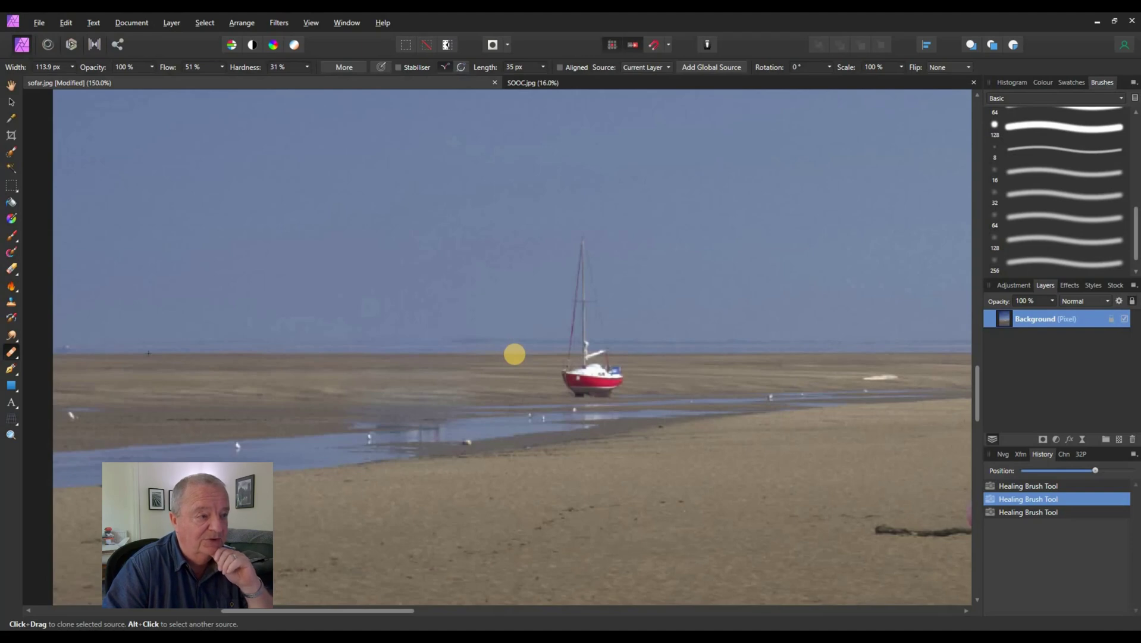
{"action": "mouse_move", "coordinate": [515, 354]}
{"action": "left_mouse_down"}
{"action": "mouse_move", "coordinate": [608, 351]}
{"action": "mouse_move", "coordinate": [568, 363]}
{"action": "mouse_move", "coordinate": [567, 374]}
{"action": "mouse_move", "coordinate": [622, 372]}
{"action": "mouse_move", "coordinate": [585, 378]}
{"action": "mouse_move", "coordinate": [576, 366]}
{"action": "mouse_move", "coordinate": [574, 315]}
{"action": "mouse_move", "coordinate": [604, 293]}
{"action": "mouse_move", "coordinate": [560, 269]}
{"action": "mouse_move", "coordinate": [590, 243]}
{"action": "mouse_move", "coordinate": [575, 235]}
{"action": "mouse_move", "coordinate": [532, 255]}
{"action": "mouse_move", "coordinate": [529, 287]}
{"action": "mouse_move", "coordinate": [614, 293]}
{"action": "left_mouse_up"}
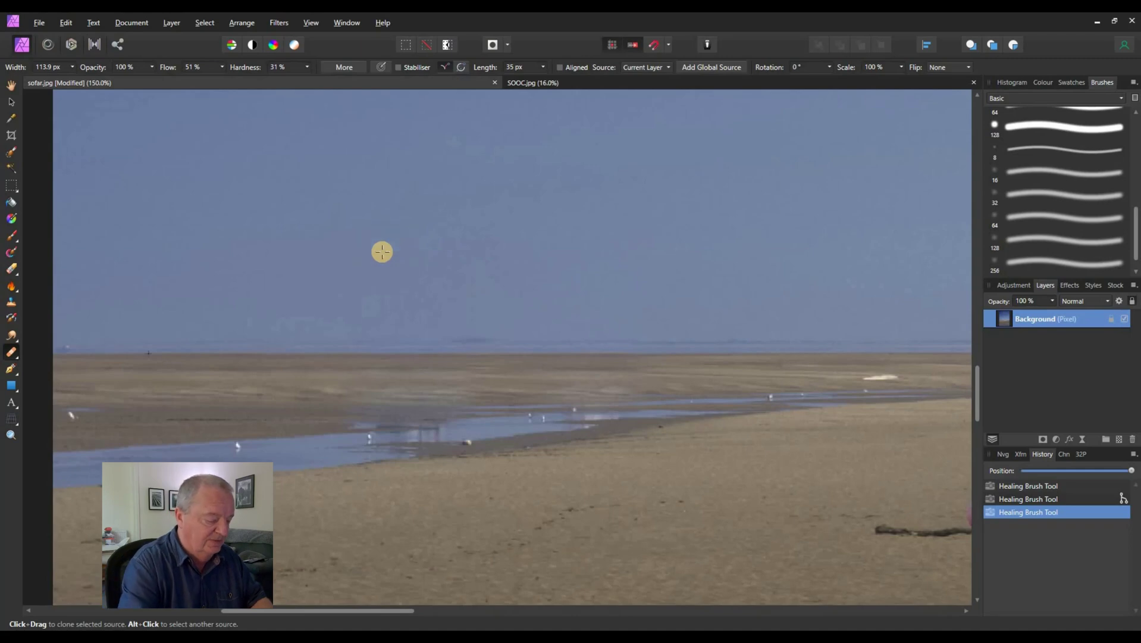
{"action": "key", "text": "alt"}
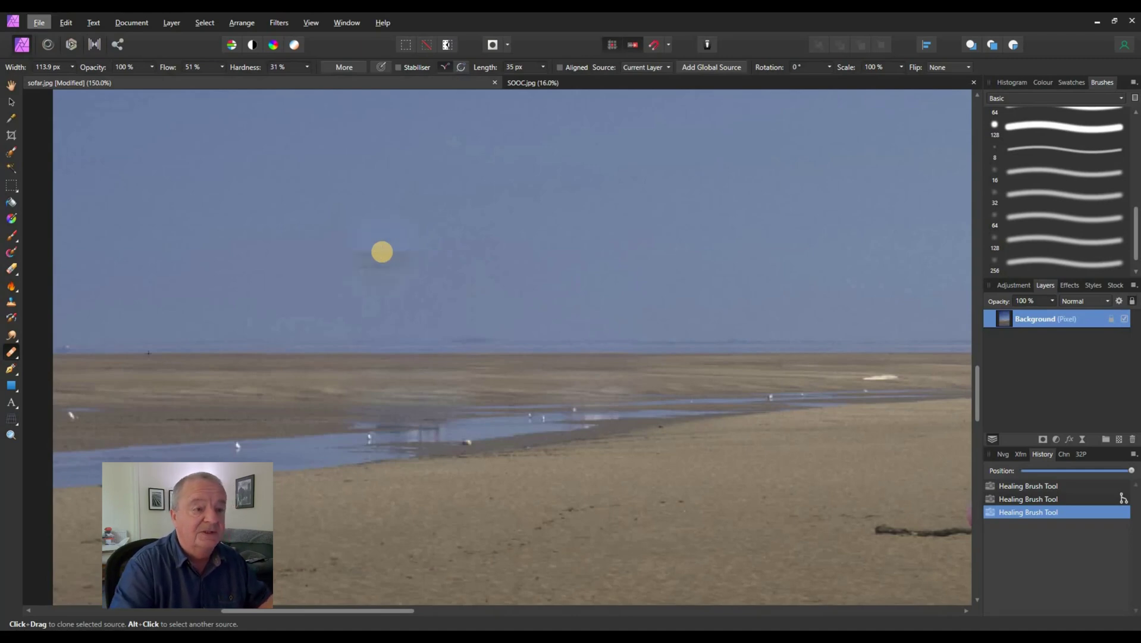
{"action": "key", "text": "z"}
{"action": "key", "text": "ctrl+0"}
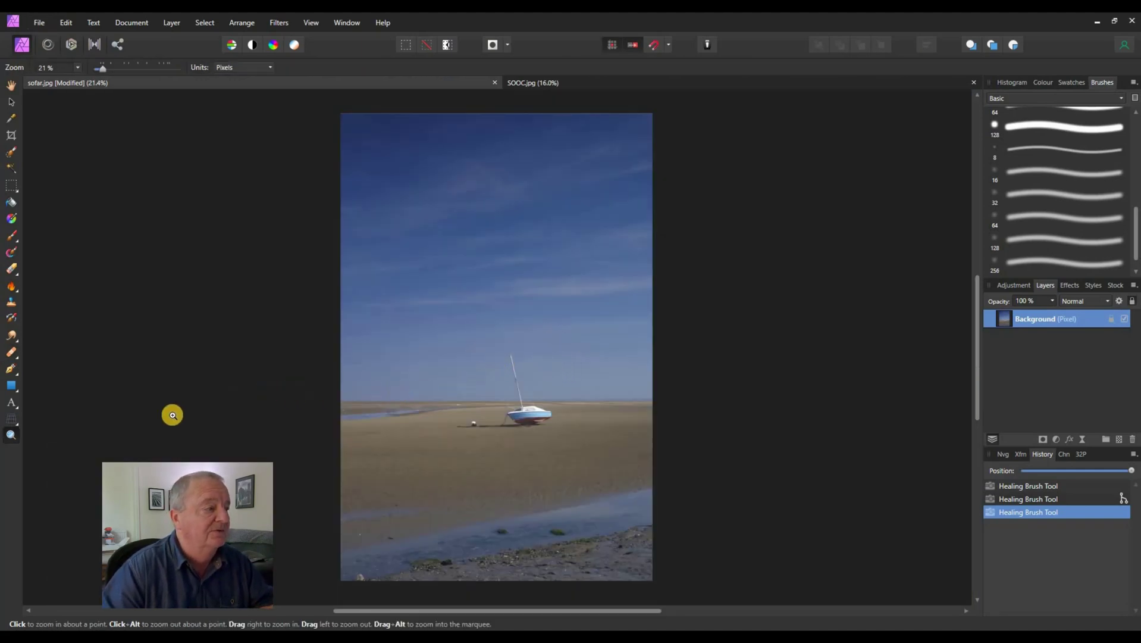
Choose the Clone Brush for the leftover boat traces in the distant channel and reduce its width to 50.6 px.
{"action": "left_click", "coordinate": [403, 411]}
{"action": "left_click", "coordinate": [402, 412]}
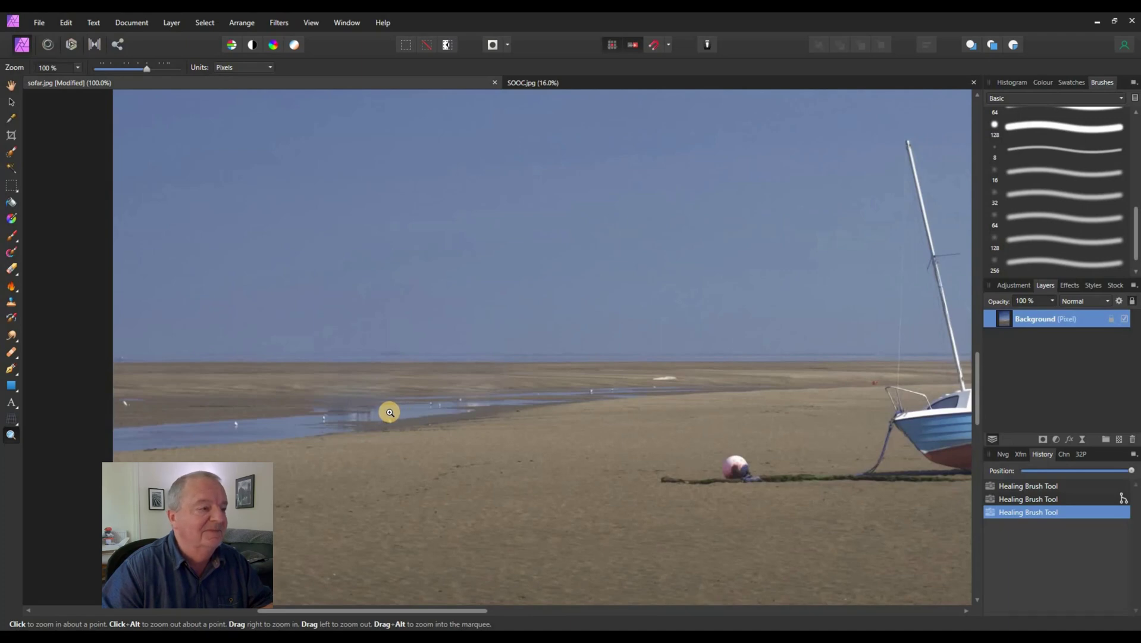
{"action": "scroll", "coordinate": [385, 410], "scroll_direction": "left", "scroll_amount": 3}
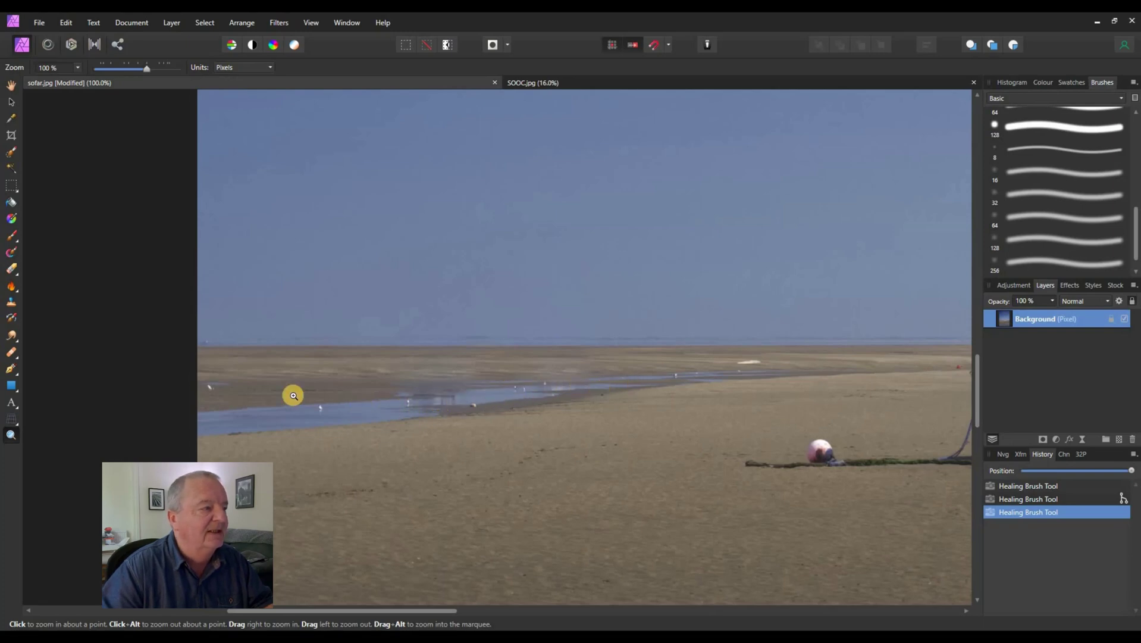
{"action": "left_click", "coordinate": [438, 400]}
{"action": "left_click", "coordinate": [438, 400]}
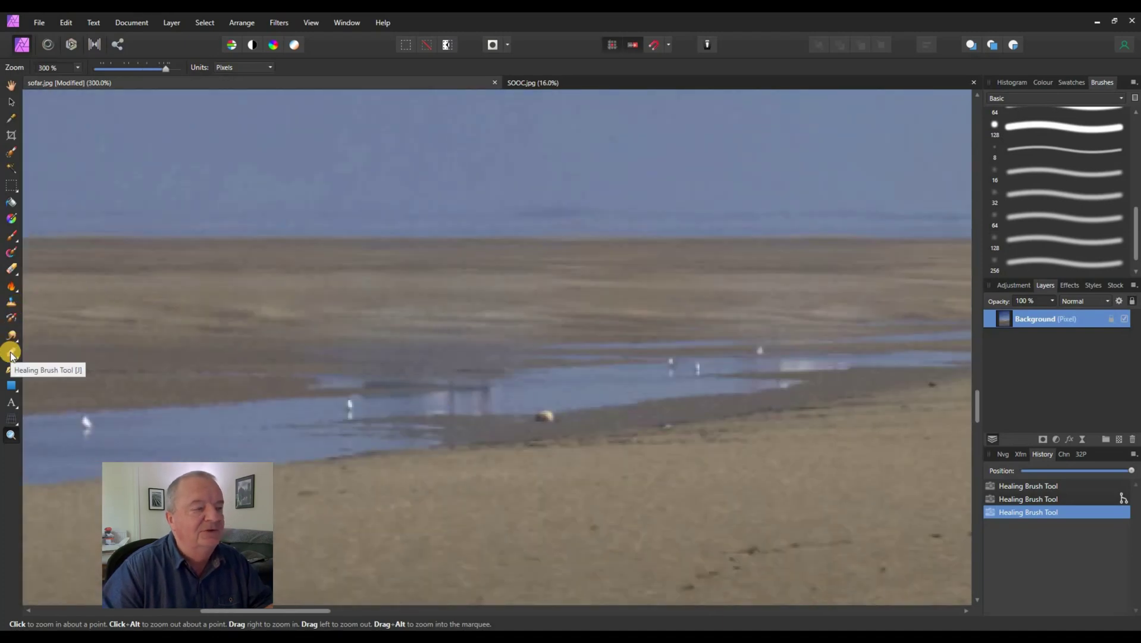
{"action": "left_click", "coordinate": [11, 302]}
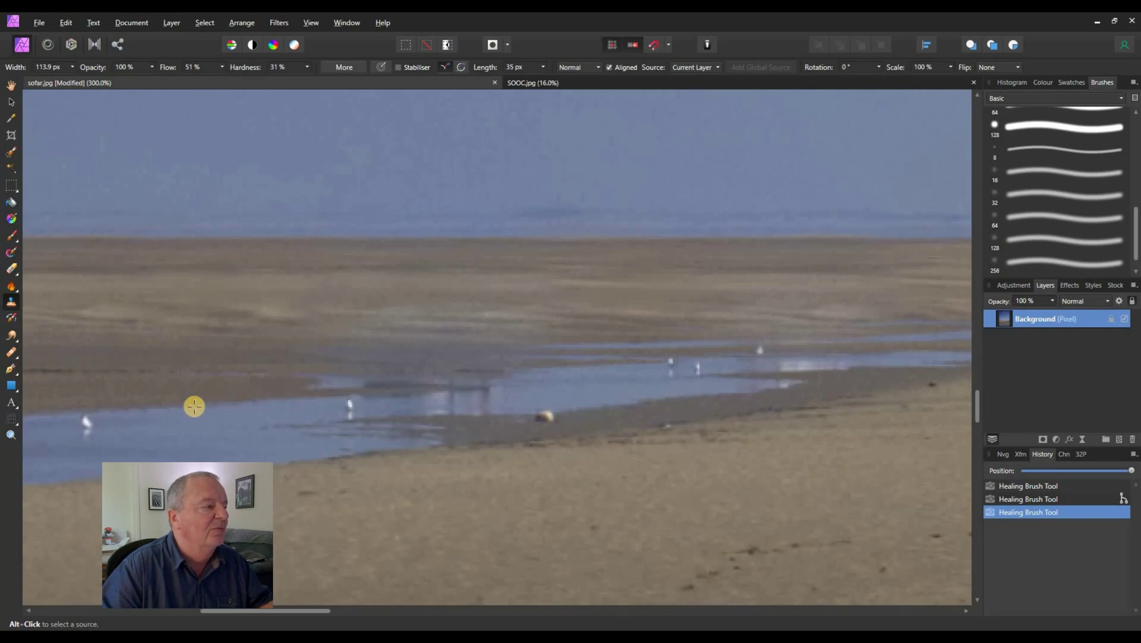
{"action": "key", "text": "alt"}
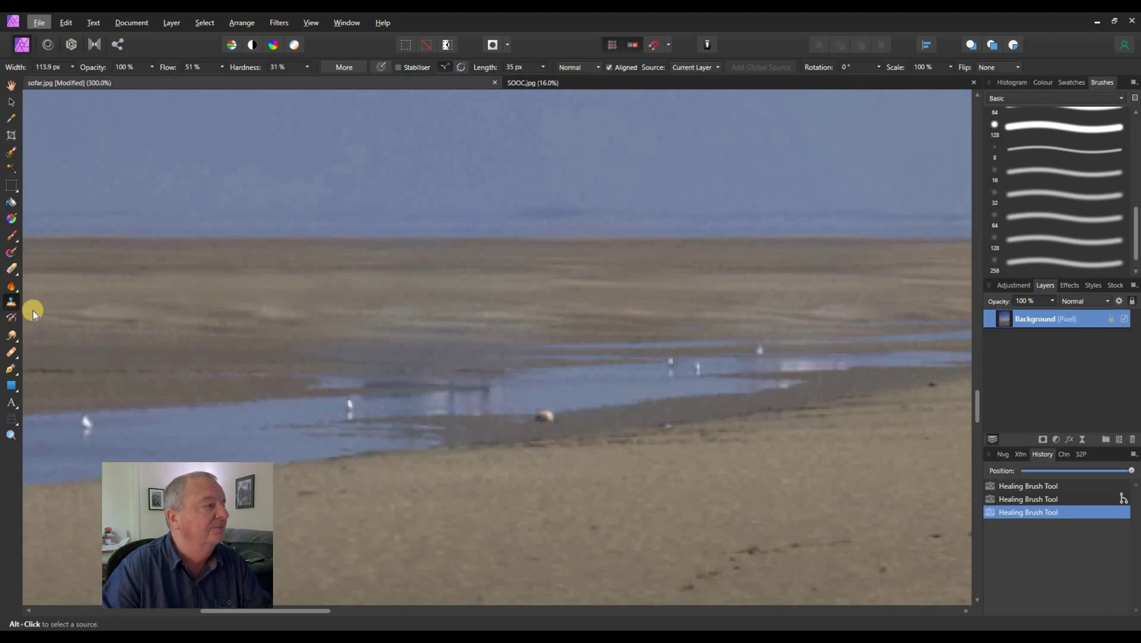
{"action": "left_click", "coordinate": [10, 302]}
{"action": "key", "text": "bracketleft"}
{"action": "key", "text": "bracketleft"}
{"action": "key", "text": "bracketleft"}
{"action": "key", "text": "bracketleft"}
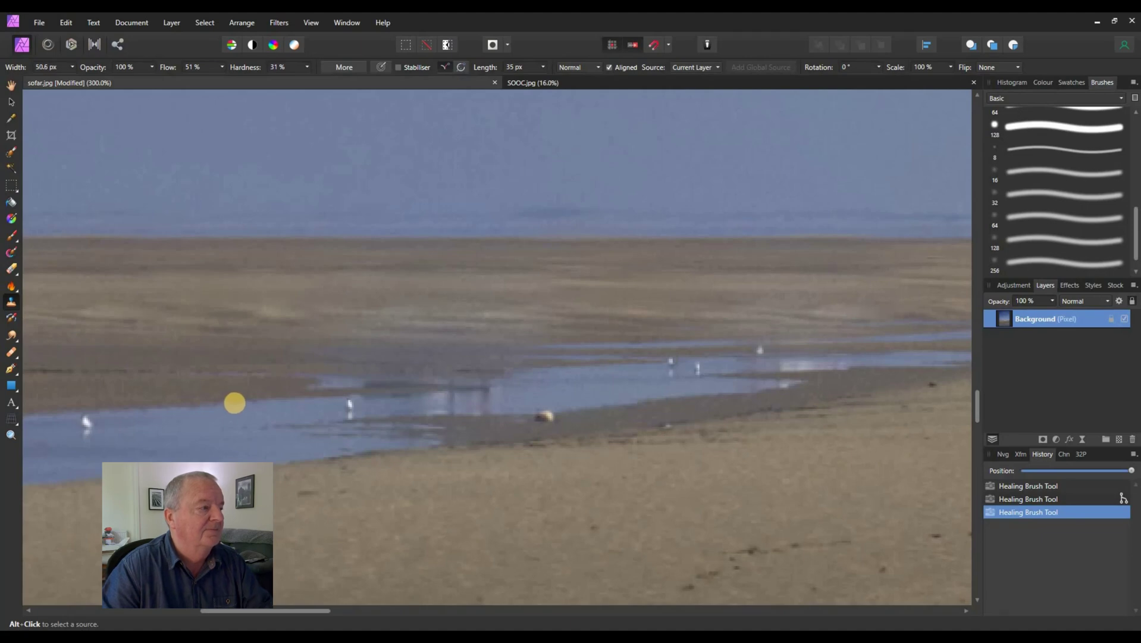
Clone clean water and shoreline over the blue sailboat's leftover reflection in the distant channel.
{"action": "left_click", "coordinate": [218, 405], "text": "alt"}
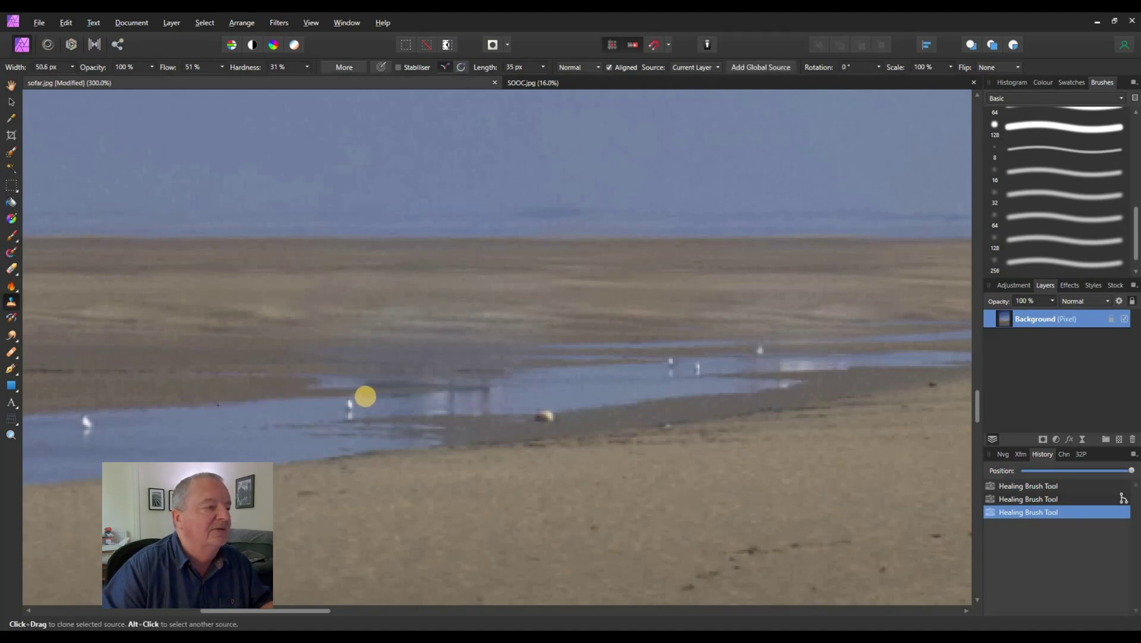
{"action": "mouse_move", "coordinate": [371, 393]}
{"action": "left_mouse_down"}
{"action": "mouse_move", "coordinate": [451, 387]}
{"action": "mouse_move", "coordinate": [426, 393]}
{"action": "left_mouse_up"}
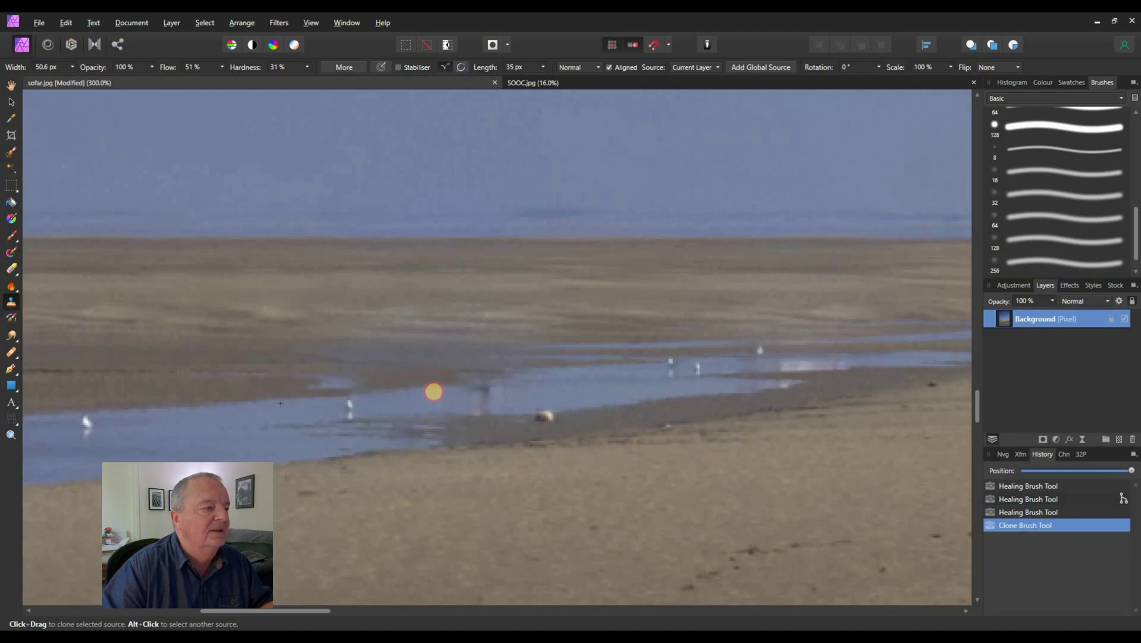
{"action": "left_click_drag", "start_coordinate": [346, 411], "coordinate": [161, 407]}
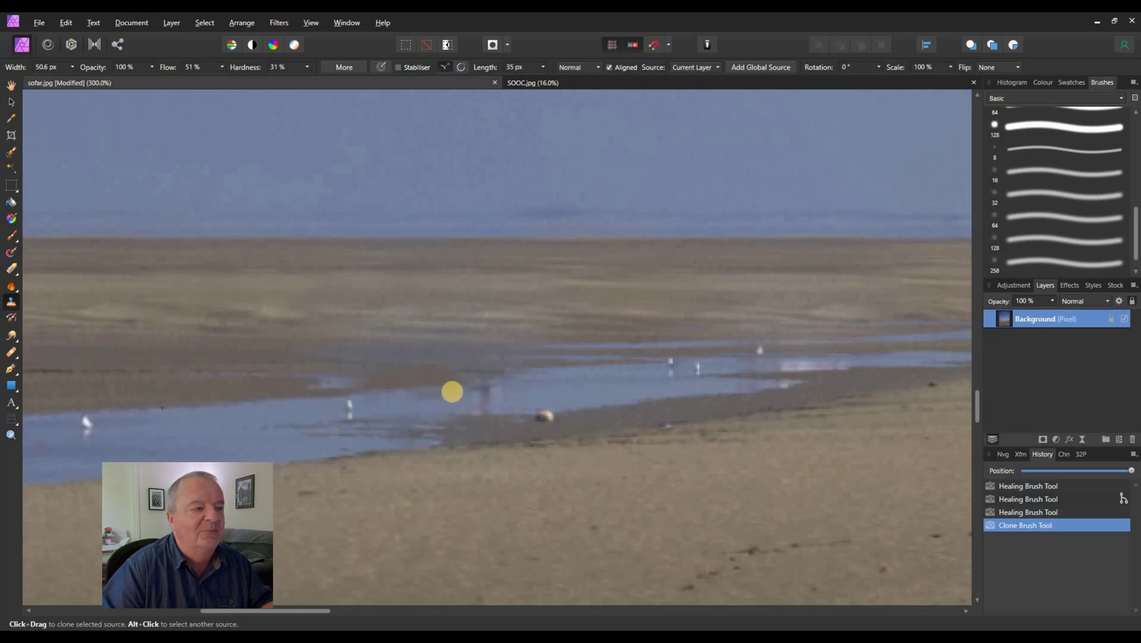
{"action": "left_click_drag", "start_coordinate": [461, 387], "coordinate": [485, 385]}
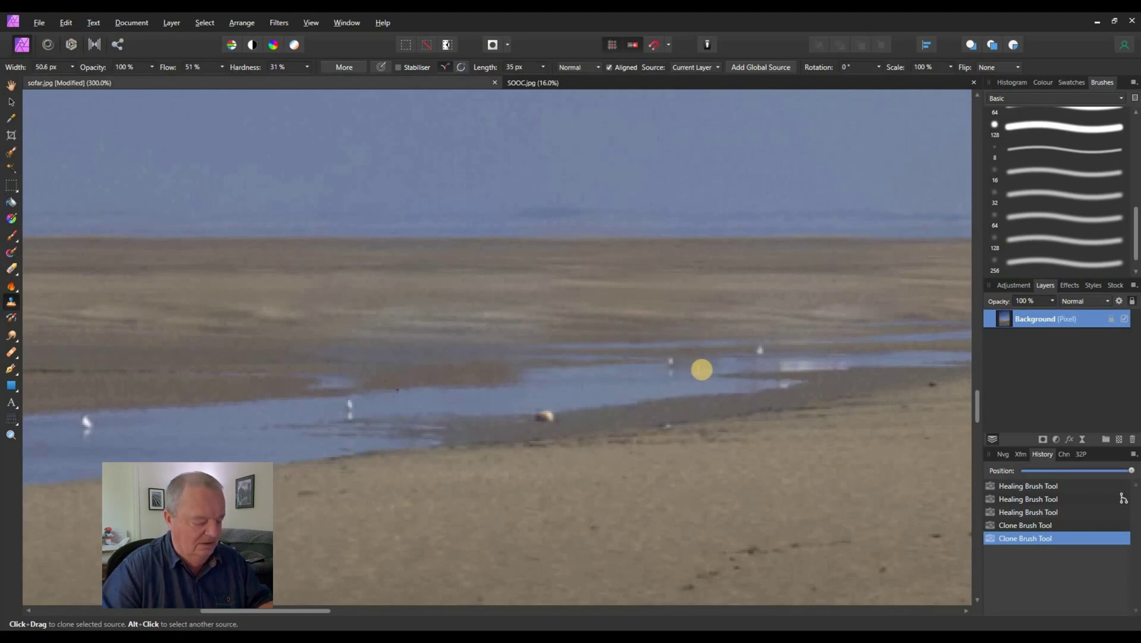
Clone clean water over the red sailboat's white reflection and the small bird beside it.
{"action": "key", "text": "space"}
{"action": "left_click_drag", "start_coordinate": [659, 364], "coordinate": [426, 374]}
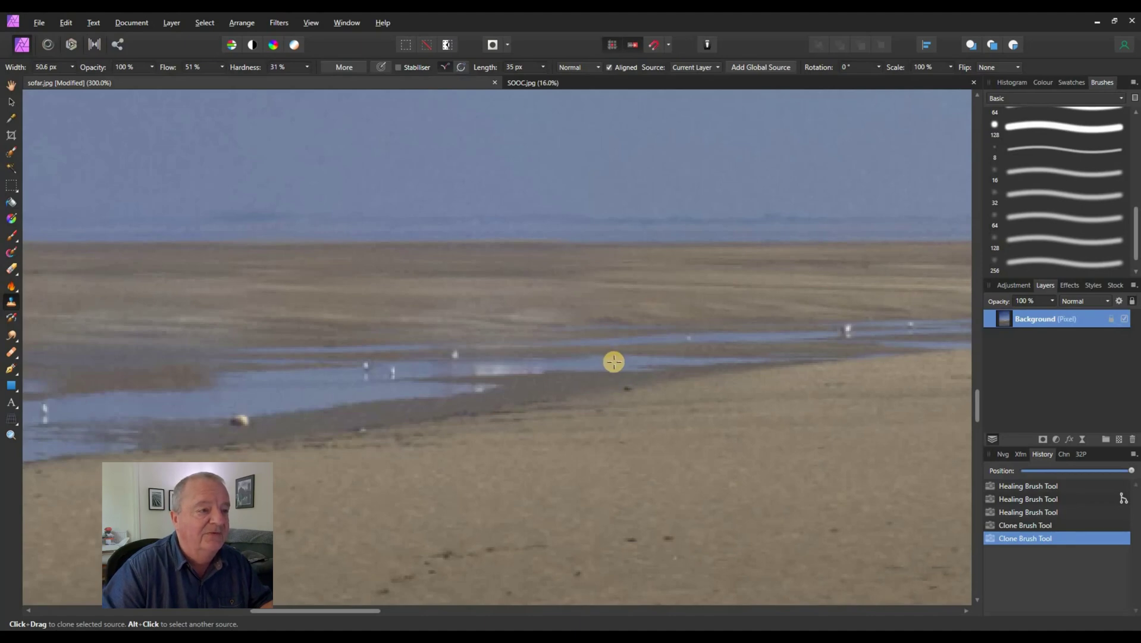
{"action": "left_click", "coordinate": [614, 361], "text": "alt"}
{"action": "left_click_drag", "start_coordinate": [525, 361], "coordinate": [451, 369]}
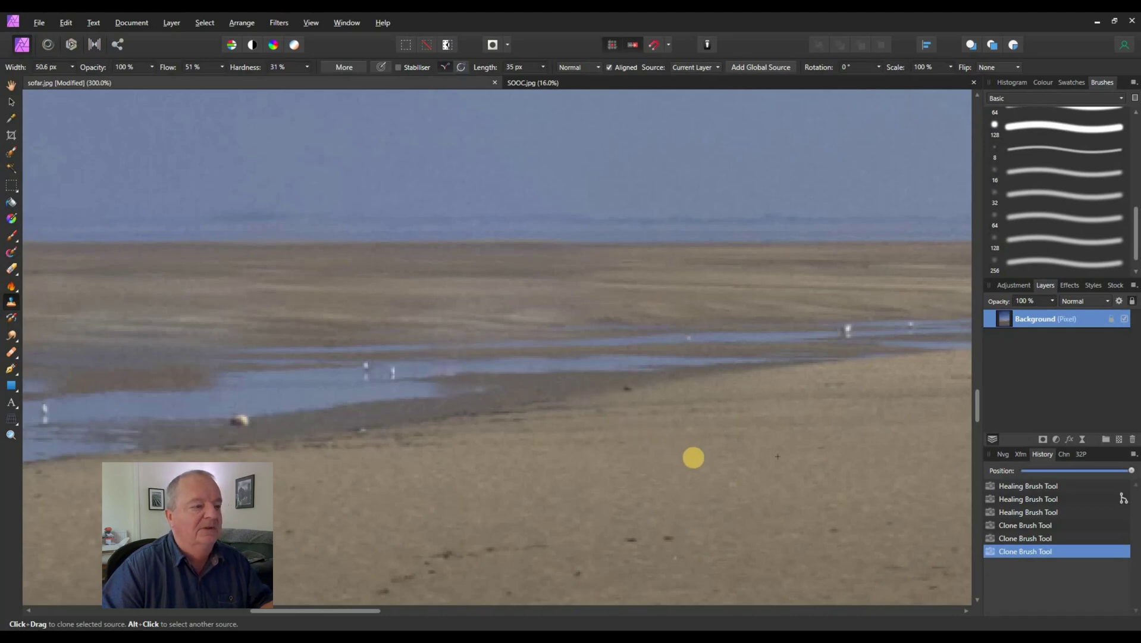
Clone nearby sand over the white patch on the far sandbank.
{"action": "key", "text": "space"}
{"action": "left_click_drag", "start_coordinate": [595, 433], "coordinate": [331, 453]}
{"action": "left_click_drag", "start_coordinate": [718, 294], "coordinate": [673, 321]}
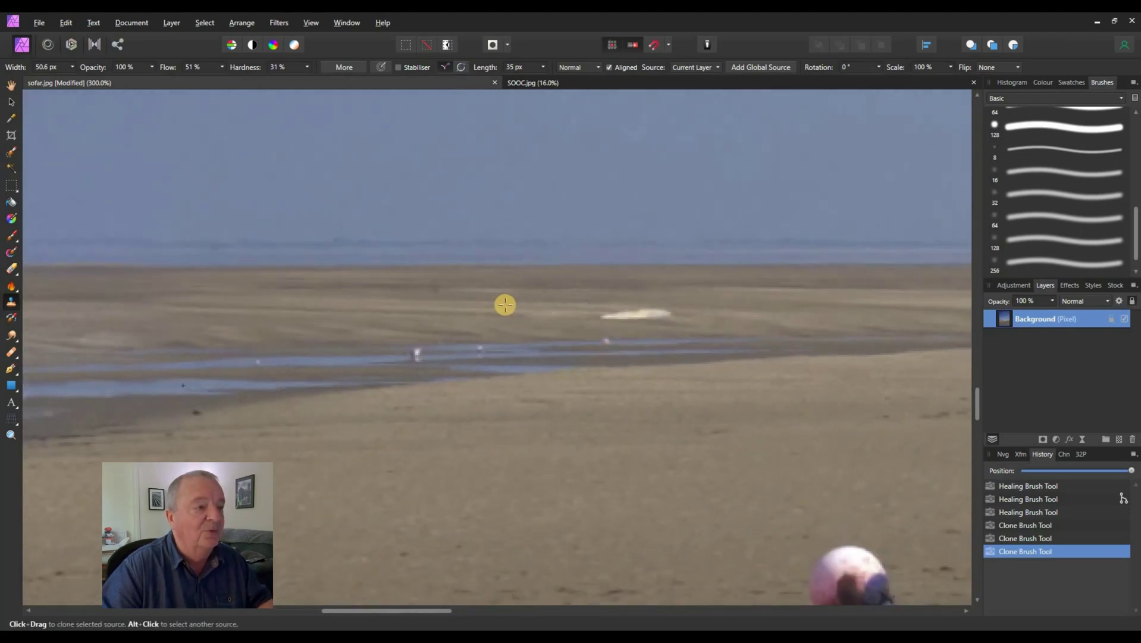
{"action": "left_click", "coordinate": [482, 308], "text": "alt"}
{"action": "left_click_drag", "start_coordinate": [600, 314], "coordinate": [668, 314]}
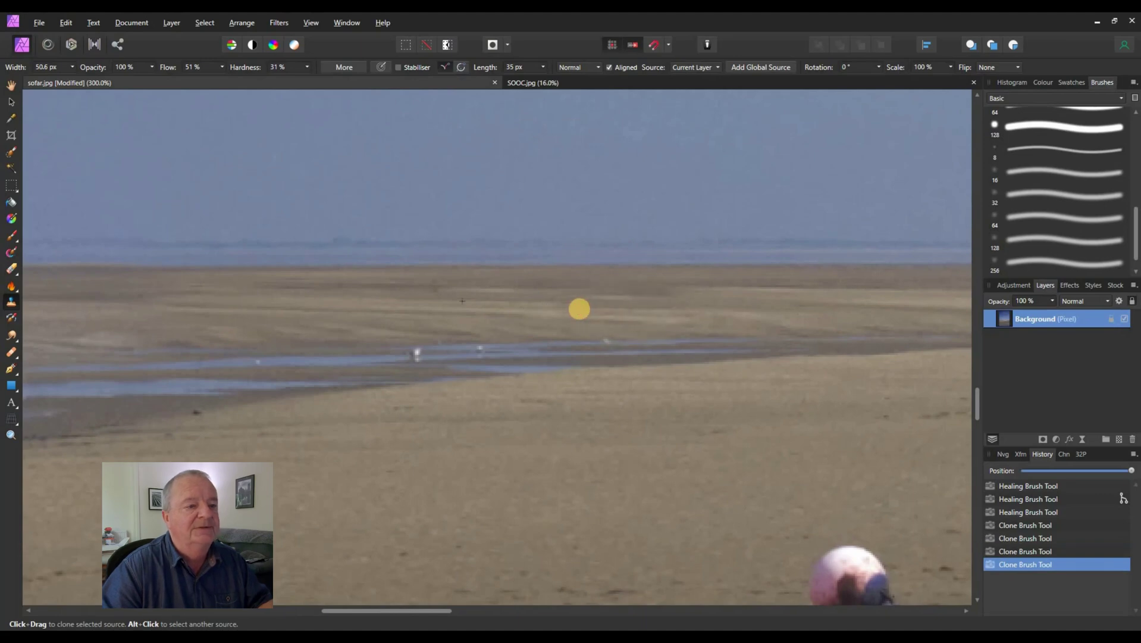
{"action": "key", "text": "ctrl+0"}
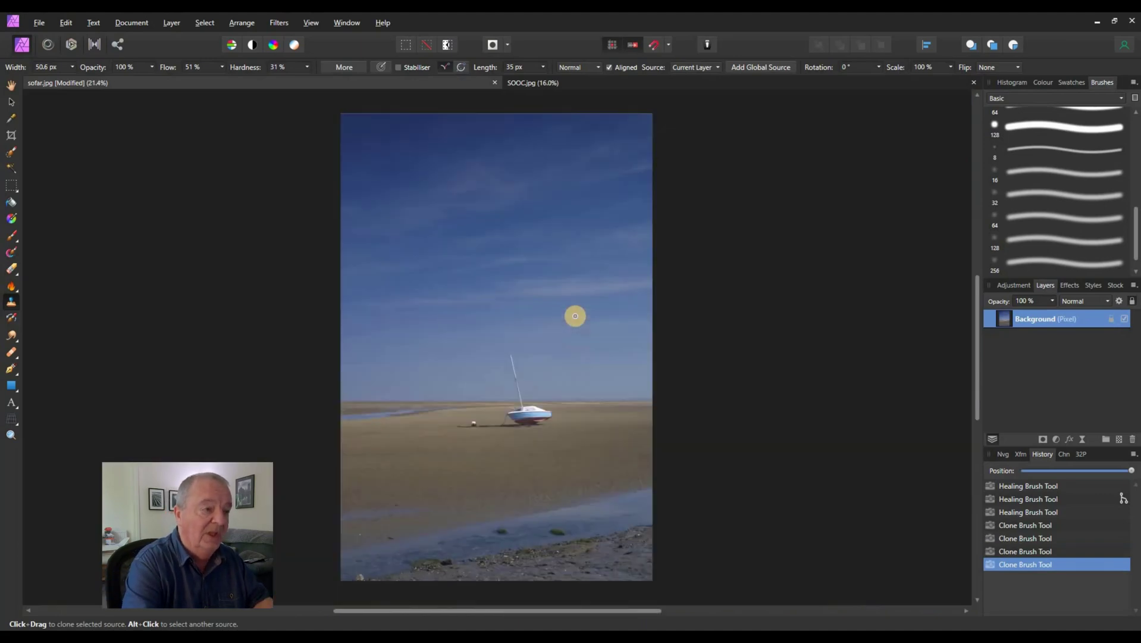
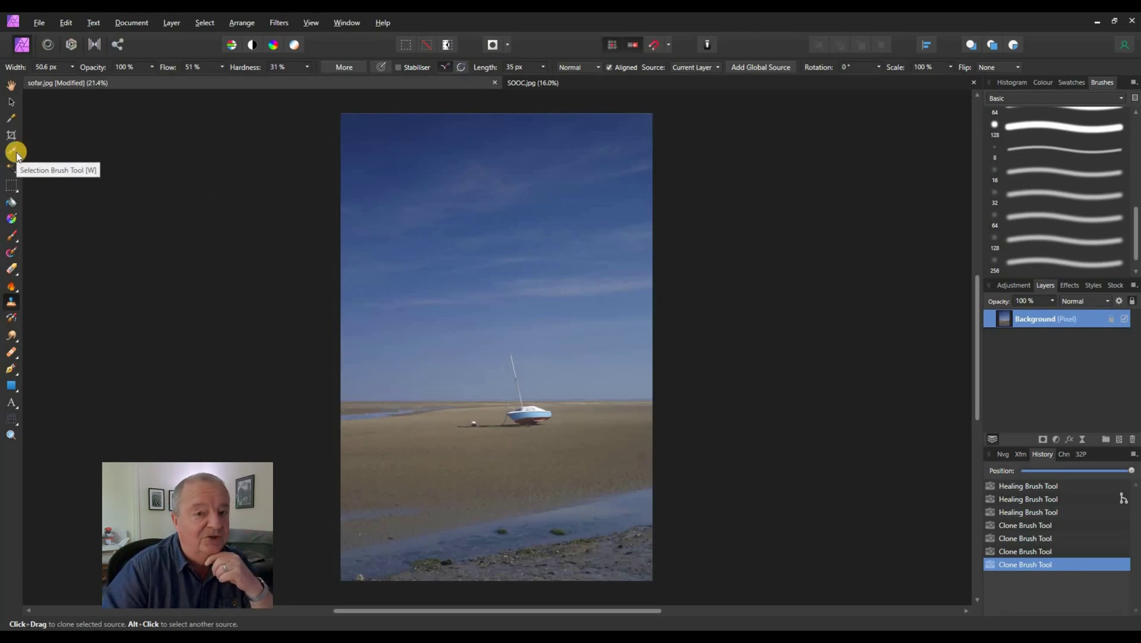
Select the foreground water channel across the full width of the photo with the Selection Brush, snapping to edges.
{"action": "left_click", "coordinate": [16, 152]}
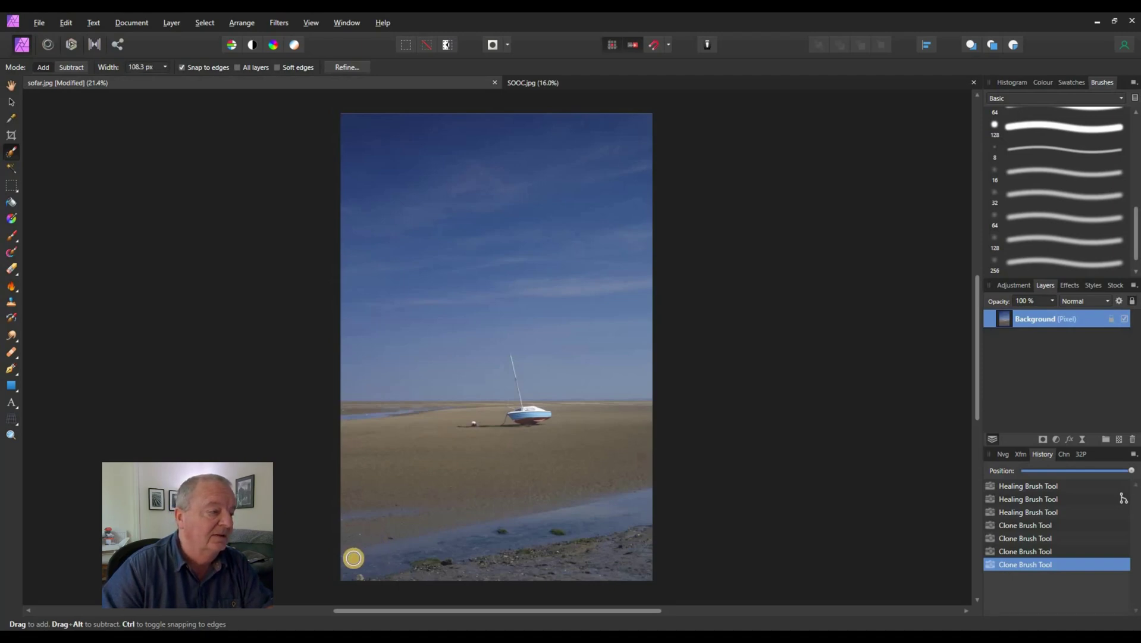
{"action": "left_click", "coordinate": [377, 554]}
{"action": "left_click_drag", "start_coordinate": [378, 551], "coordinate": [357, 557]}
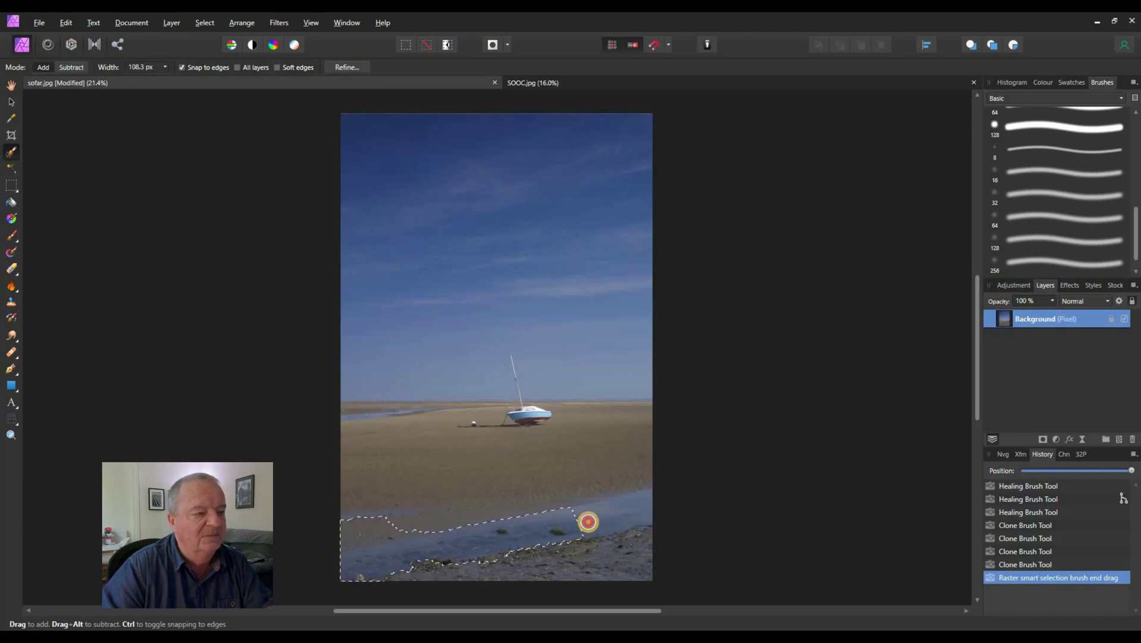
{"action": "left_click_drag", "start_coordinate": [640, 511], "coordinate": [644, 509]}
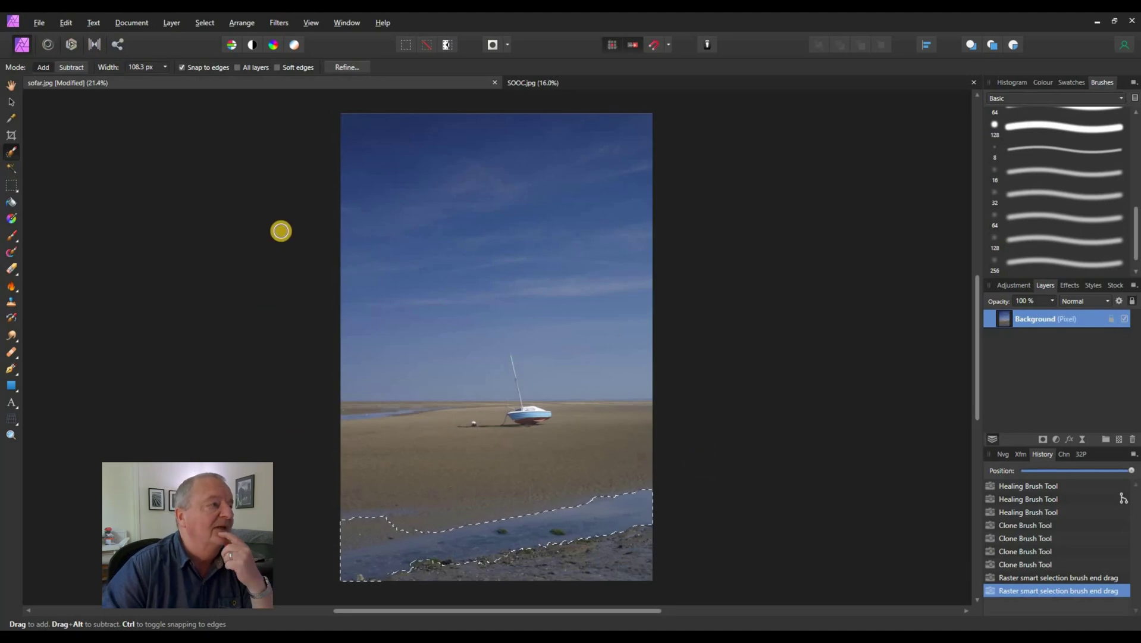
Refine the water selection by marking the sand wedge beside the channel's far bank as background, and apply the refinement.
{"action": "left_click", "coordinate": [12, 435]}
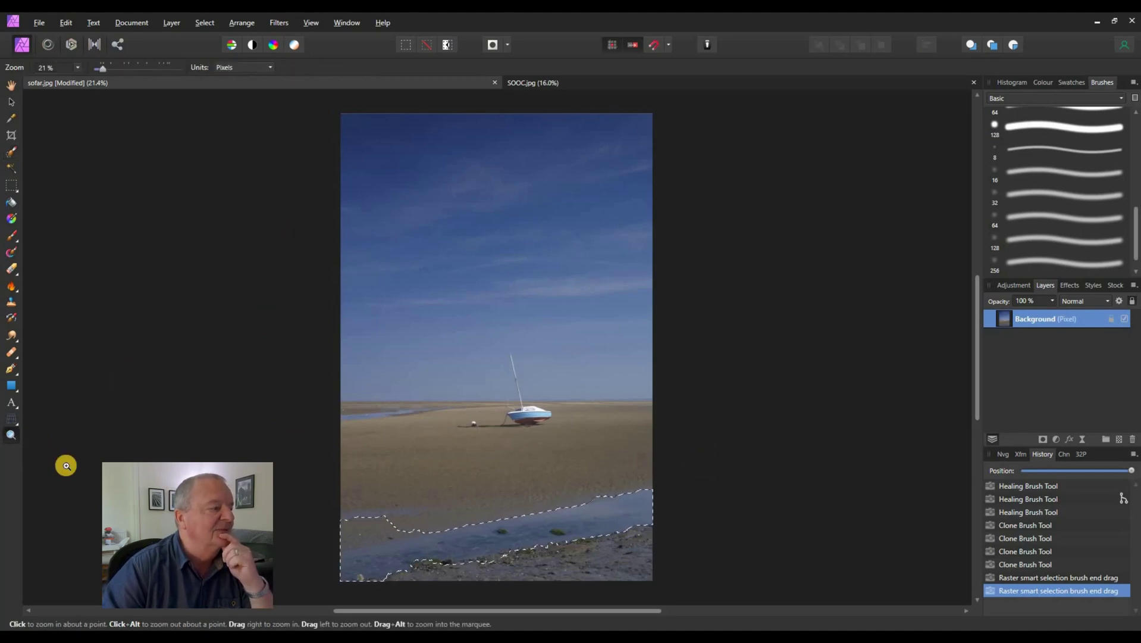
{"action": "left_click", "coordinate": [360, 533]}
{"action": "left_click", "coordinate": [360, 533]}
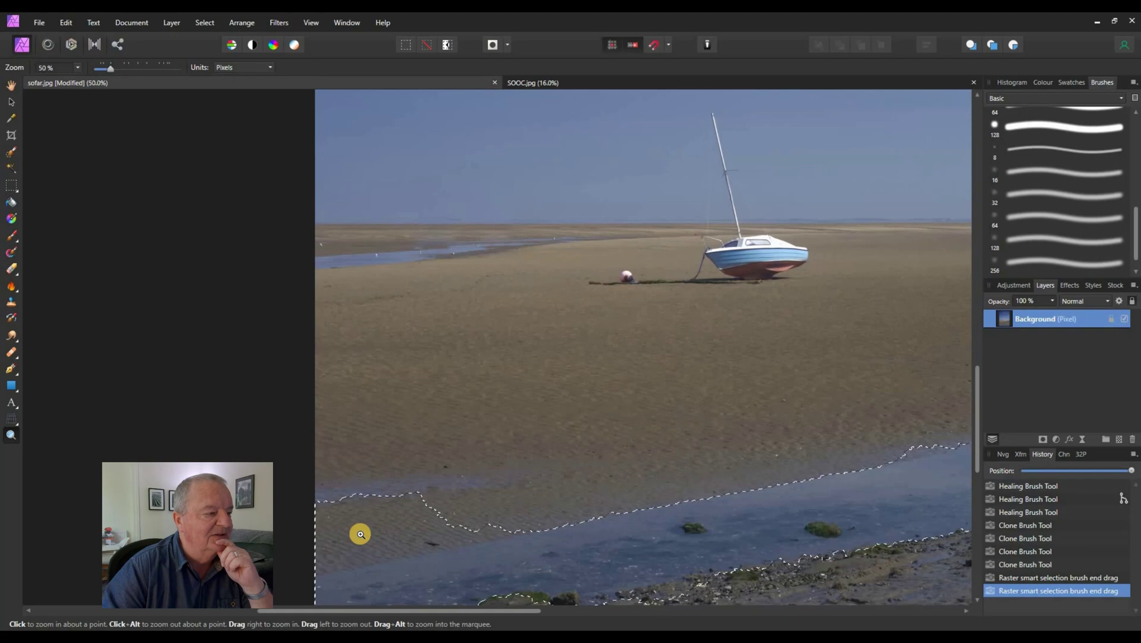
{"action": "left_click", "coordinate": [366, 532]}
{"action": "scroll", "coordinate": [463, 474], "scroll_direction": "down", "scroll_amount": 5}
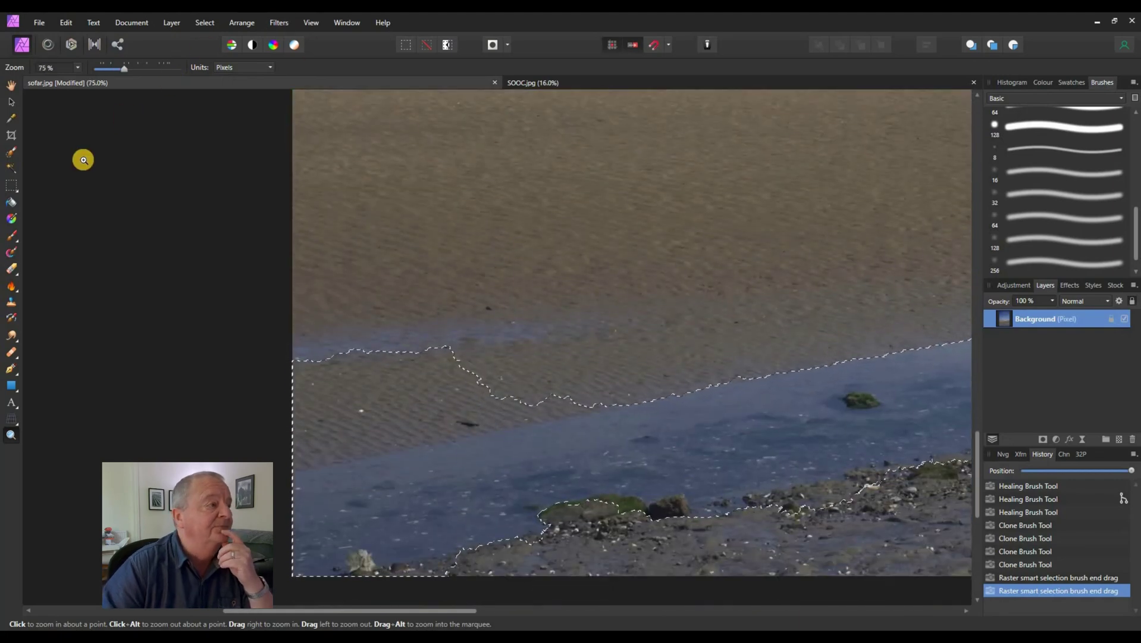
{"action": "left_click", "coordinate": [11, 152]}
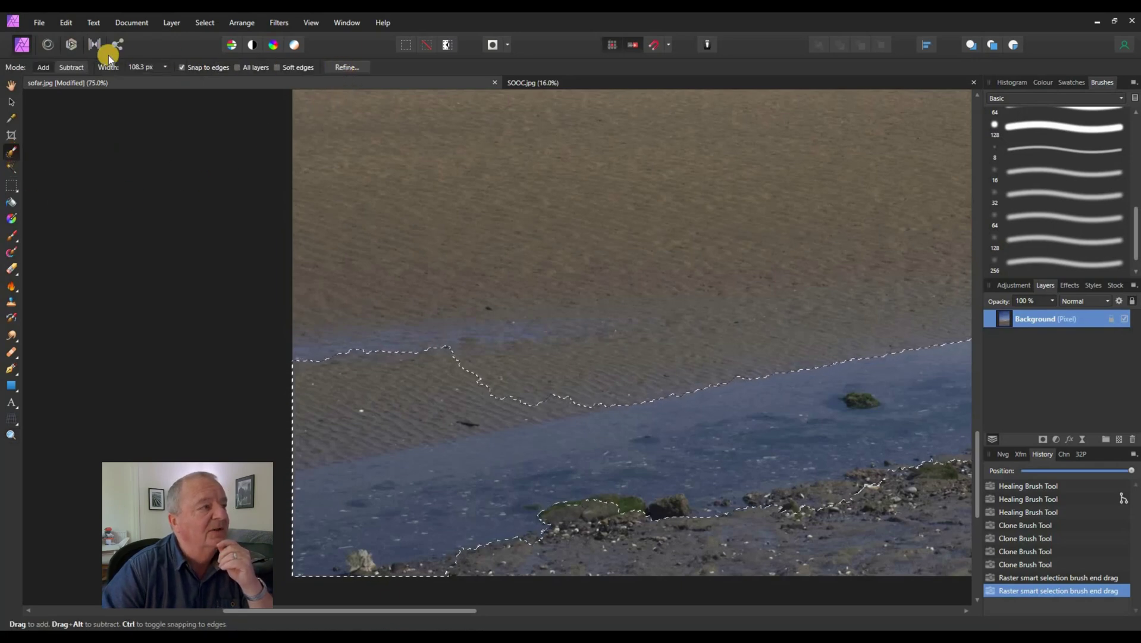
{"action": "left_click", "coordinate": [345, 68]}
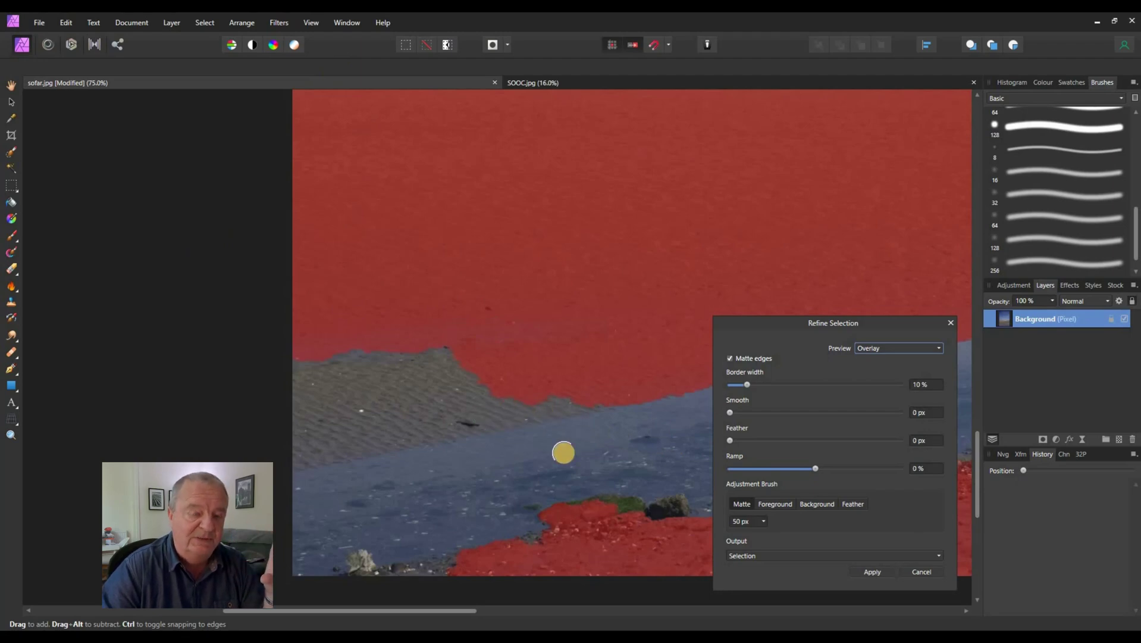
{"action": "left_click", "coordinate": [808, 504]}
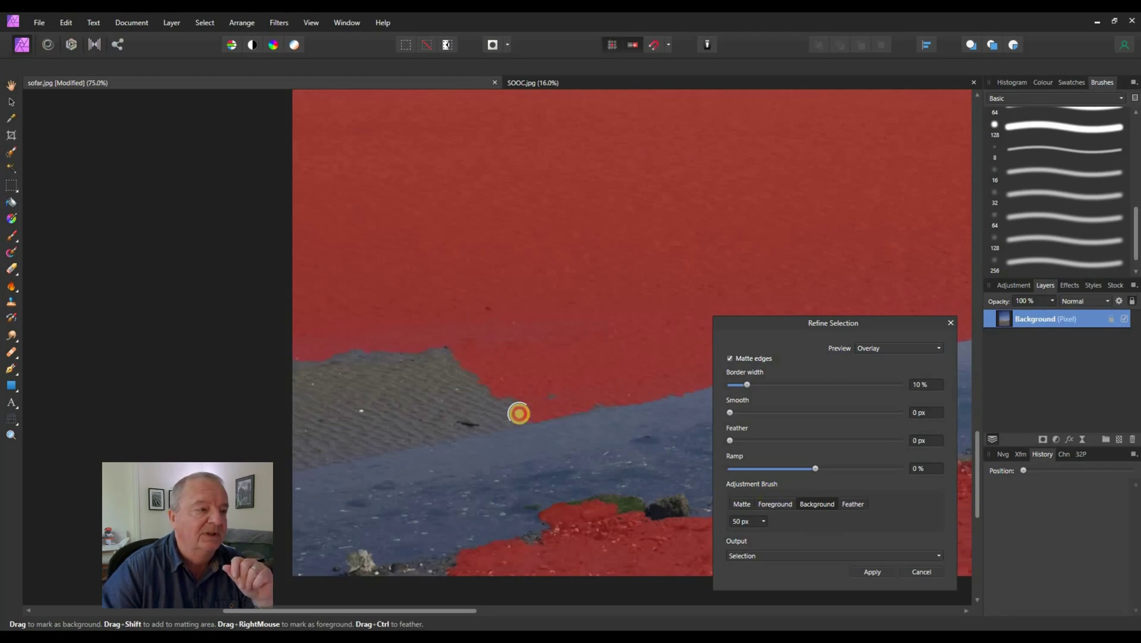
{"action": "mouse_move", "coordinate": [540, 400]}
{"action": "left_mouse_down"}
{"action": "mouse_move", "coordinate": [296, 460]}
{"action": "mouse_move", "coordinate": [291, 360]}
{"action": "mouse_move", "coordinate": [487, 347]}
{"action": "mouse_move", "coordinate": [368, 342]}
{"action": "mouse_move", "coordinate": [337, 366]}
{"action": "mouse_move", "coordinate": [478, 361]}
{"action": "mouse_move", "coordinate": [529, 378]}
{"action": "mouse_move", "coordinate": [425, 399]}
{"action": "mouse_move", "coordinate": [426, 409]}
{"action": "mouse_move", "coordinate": [528, 393]}
{"action": "mouse_move", "coordinate": [292, 430]}
{"action": "mouse_move", "coordinate": [337, 434]}
{"action": "mouse_move", "coordinate": [428, 420]}
{"action": "mouse_move", "coordinate": [465, 390]}
{"action": "mouse_move", "coordinate": [448, 369]}
{"action": "mouse_move", "coordinate": [286, 369]}
{"action": "mouse_move", "coordinate": [462, 384]}
{"action": "mouse_move", "coordinate": [294, 399]}
{"action": "mouse_move", "coordinate": [344, 405]}
{"action": "mouse_move", "coordinate": [395, 393]}
{"action": "mouse_move", "coordinate": [305, 416]}
{"action": "mouse_move", "coordinate": [456, 422]}
{"action": "left_mouse_up"}
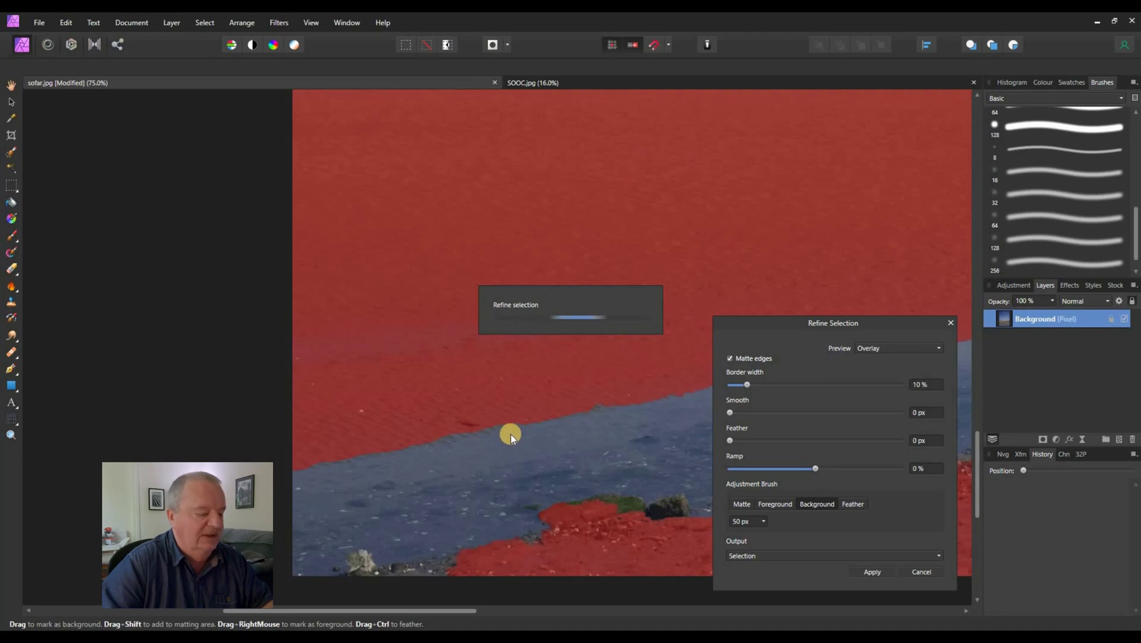
{"action": "left_click", "coordinate": [873, 571]}
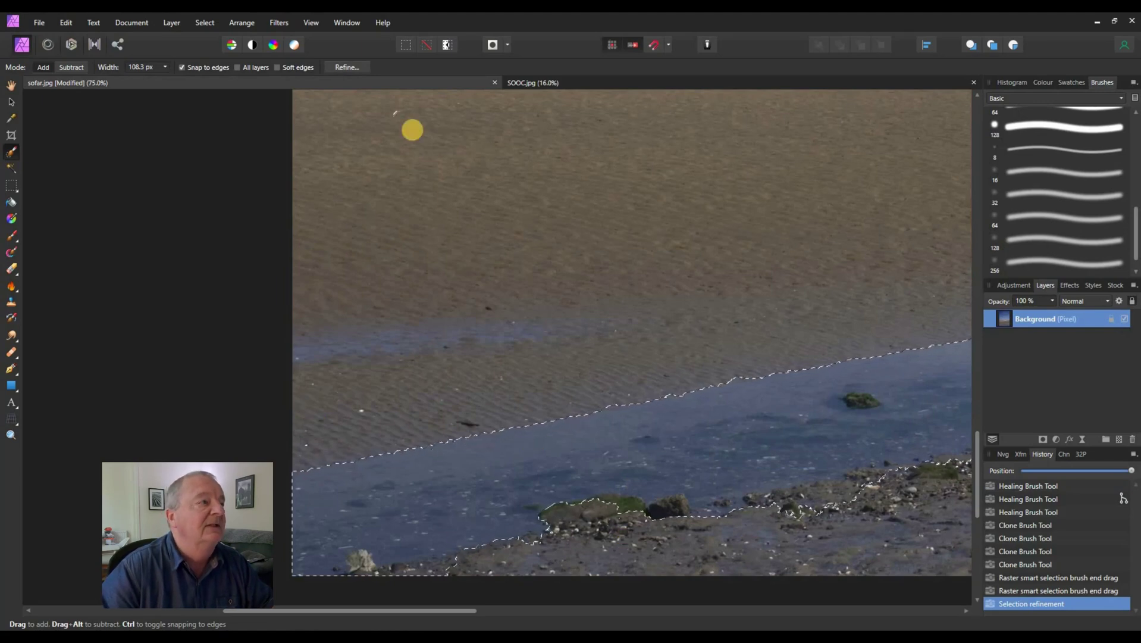
Refine the selection again, marking the mossy rocks and the stones along the near shore's left end as background.
{"action": "left_click", "coordinate": [347, 68]}
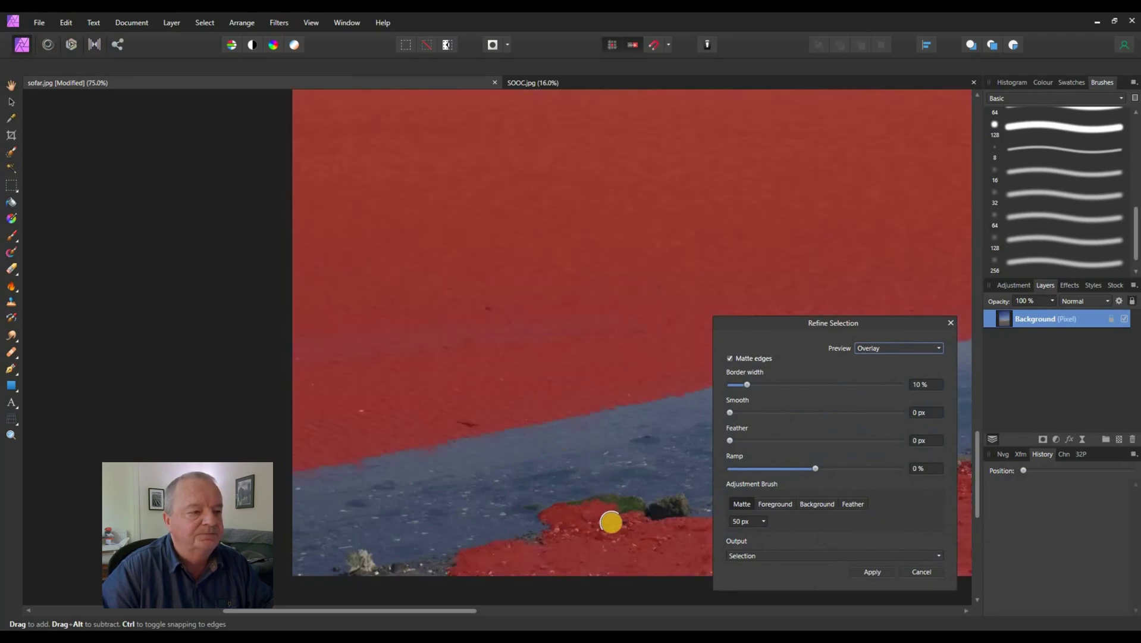
{"action": "left_click_drag", "start_coordinate": [844, 322], "coordinate": [150, 106]}
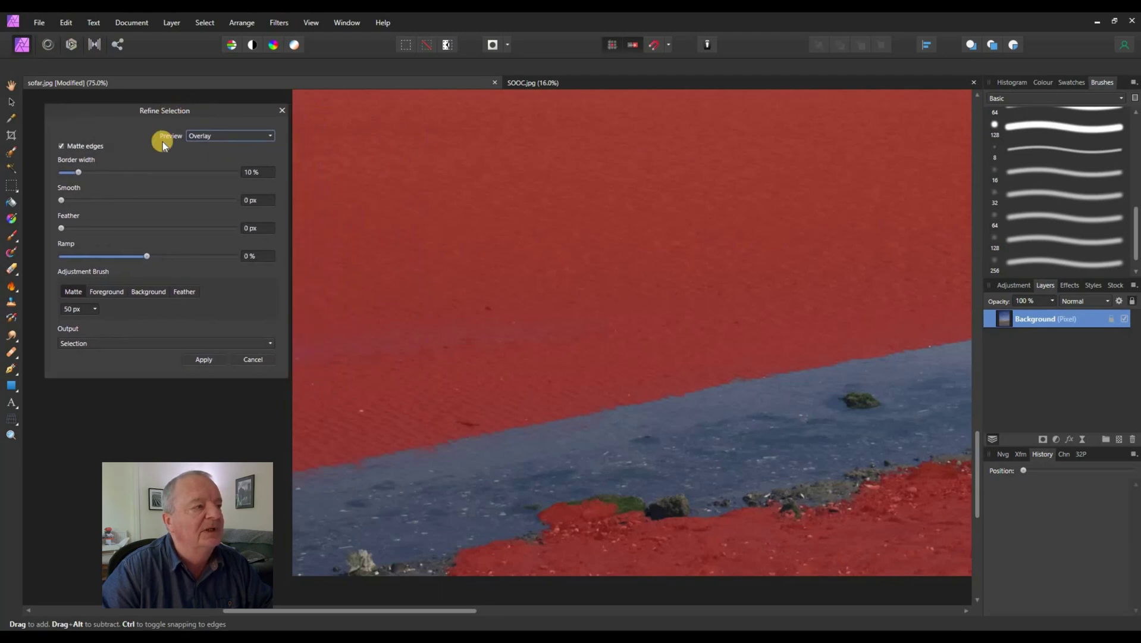
{"action": "left_click", "coordinate": [150, 292]}
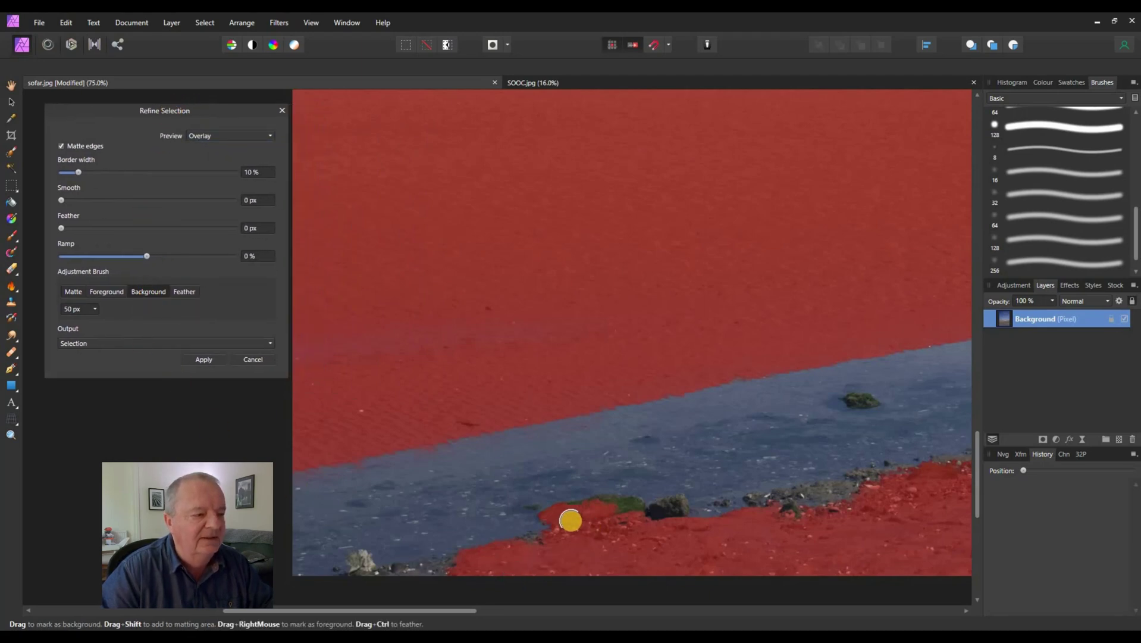
{"action": "mouse_move", "coordinate": [568, 516]}
{"action": "left_mouse_down"}
{"action": "mouse_move", "coordinate": [609, 505]}
{"action": "mouse_move", "coordinate": [651, 520]}
{"action": "left_mouse_up"}
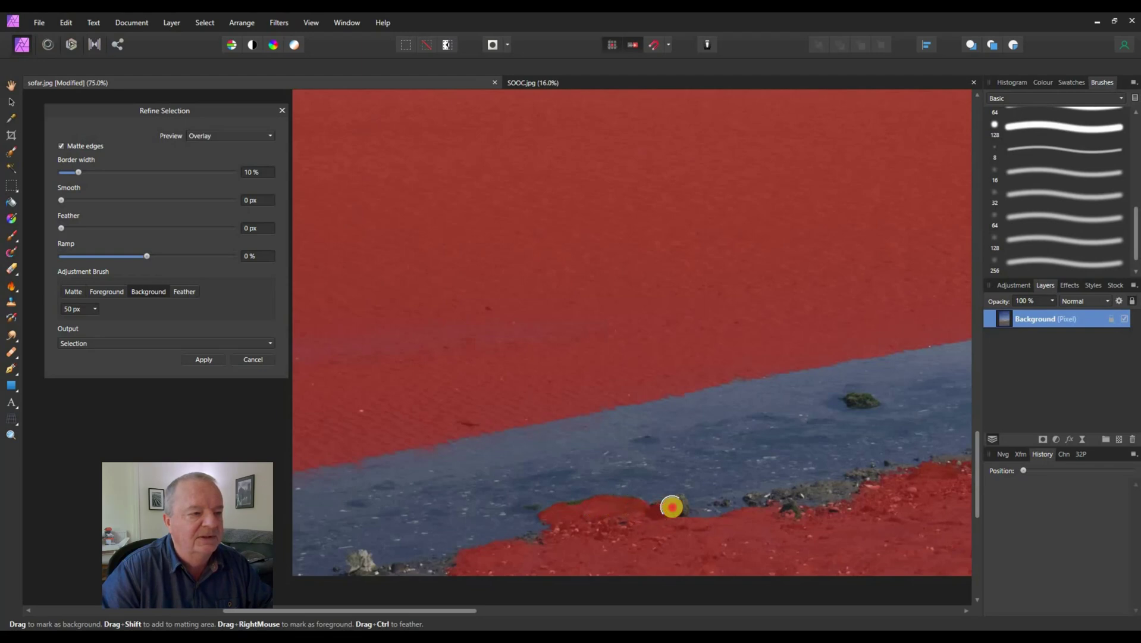
{"action": "mouse_move", "coordinate": [684, 515]}
{"action": "left_mouse_down"}
{"action": "mouse_move", "coordinate": [700, 536]}
{"action": "mouse_move", "coordinate": [764, 527]}
{"action": "mouse_move", "coordinate": [873, 476]}
{"action": "mouse_move", "coordinate": [599, 555]}
{"action": "left_mouse_up"}
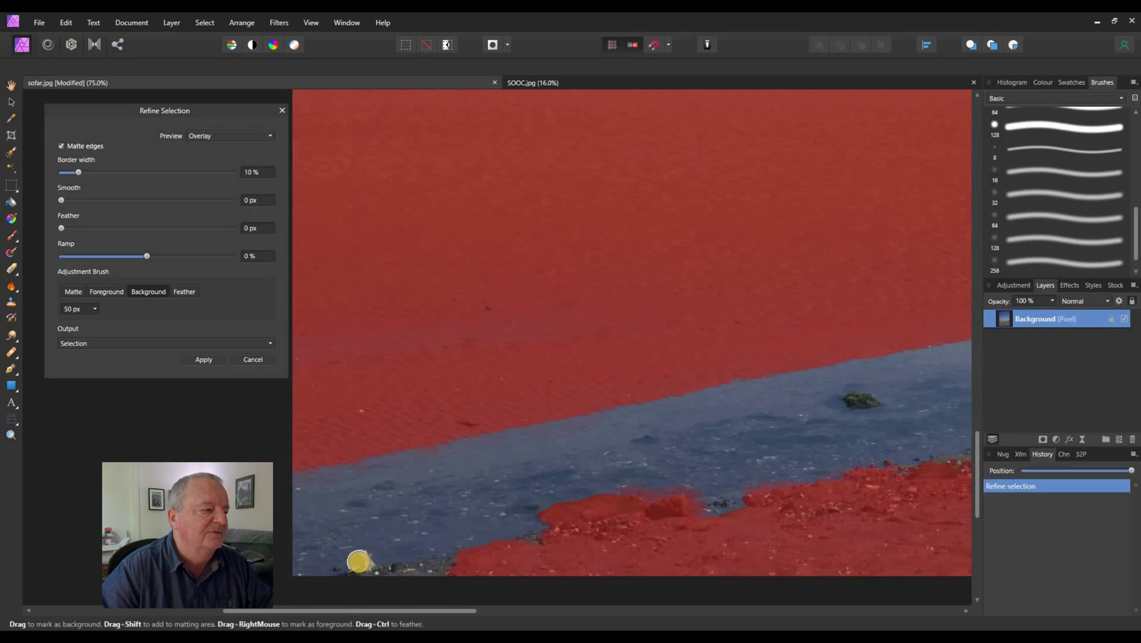
{"action": "left_click_drag", "start_coordinate": [365, 567], "coordinate": [587, 566]}
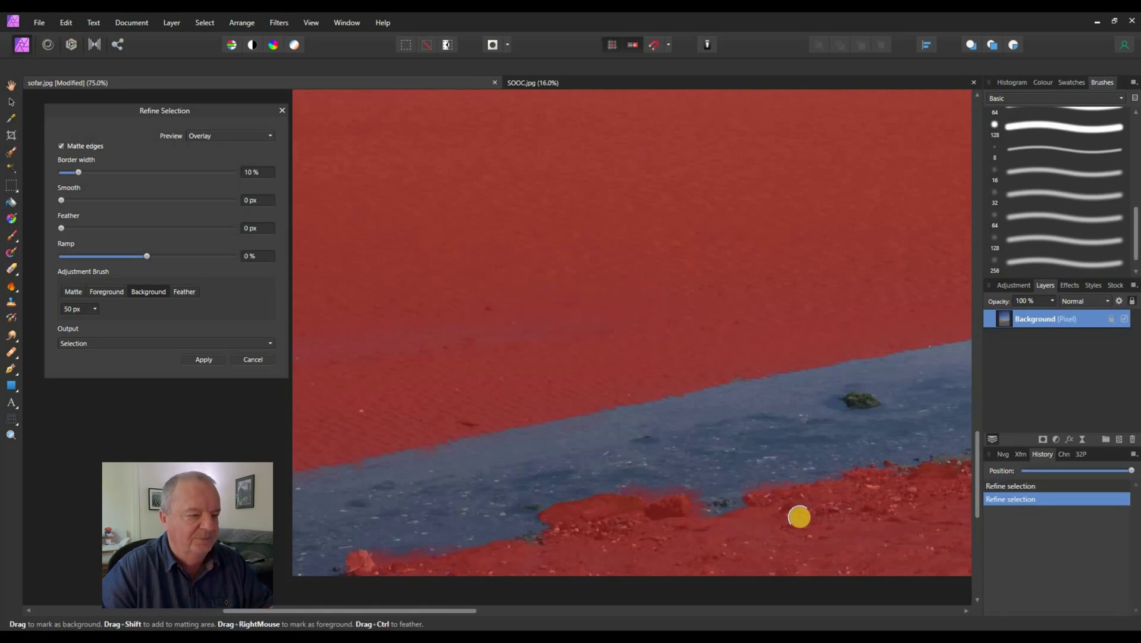
Mark the stones along the rest of the near shore and the sandy notch on the far bank as background.
{"action": "key", "text": "space"}
{"action": "left_click_drag", "start_coordinate": [841, 486], "coordinate": [418, 514]}
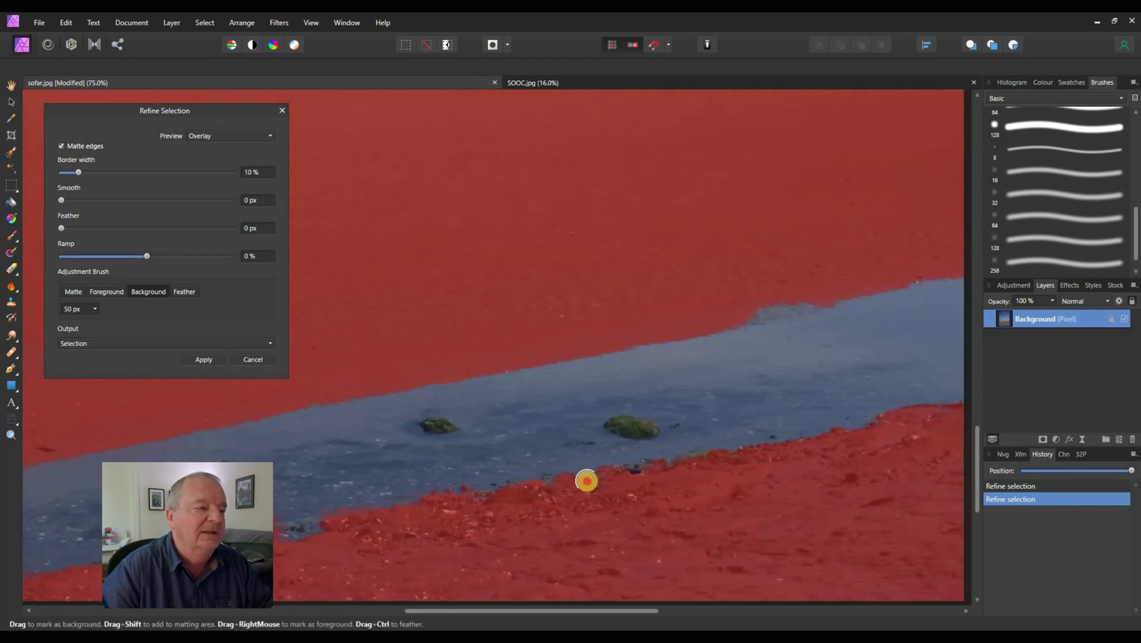
{"action": "mouse_move", "coordinate": [723, 329]}
{"action": "left_mouse_down"}
{"action": "mouse_move", "coordinate": [733, 306]}
{"action": "mouse_move", "coordinate": [698, 306]}
{"action": "mouse_move", "coordinate": [816, 298]}
{"action": "mouse_move", "coordinate": [619, 322]}
{"action": "left_mouse_up"}
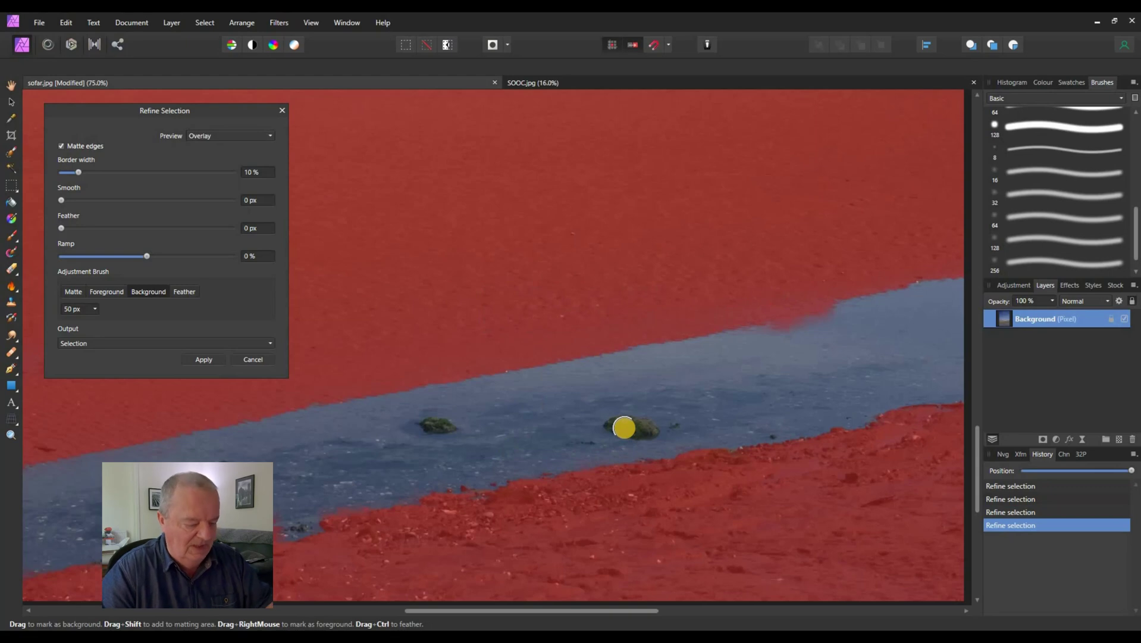
Exclude the two mossy rocks in the channel as background with a 36 px adjustment brush, and apply the refinement.
{"action": "left_click_drag", "start_coordinate": [618, 428], "coordinate": [613, 425]}
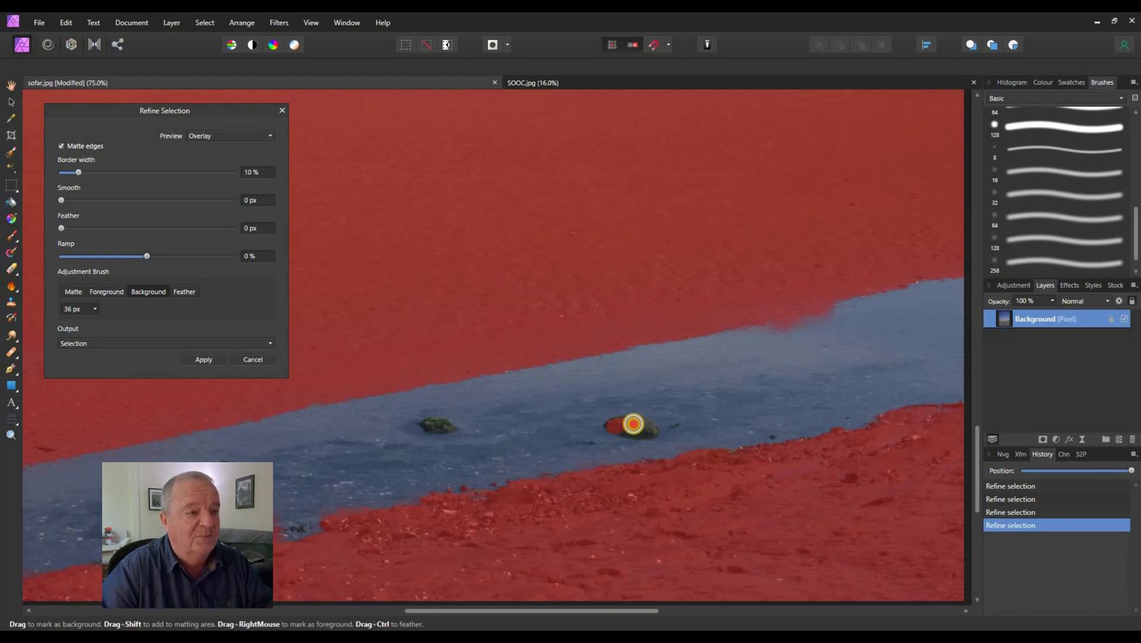
{"action": "left_click_drag", "start_coordinate": [618, 427], "coordinate": [616, 427]}
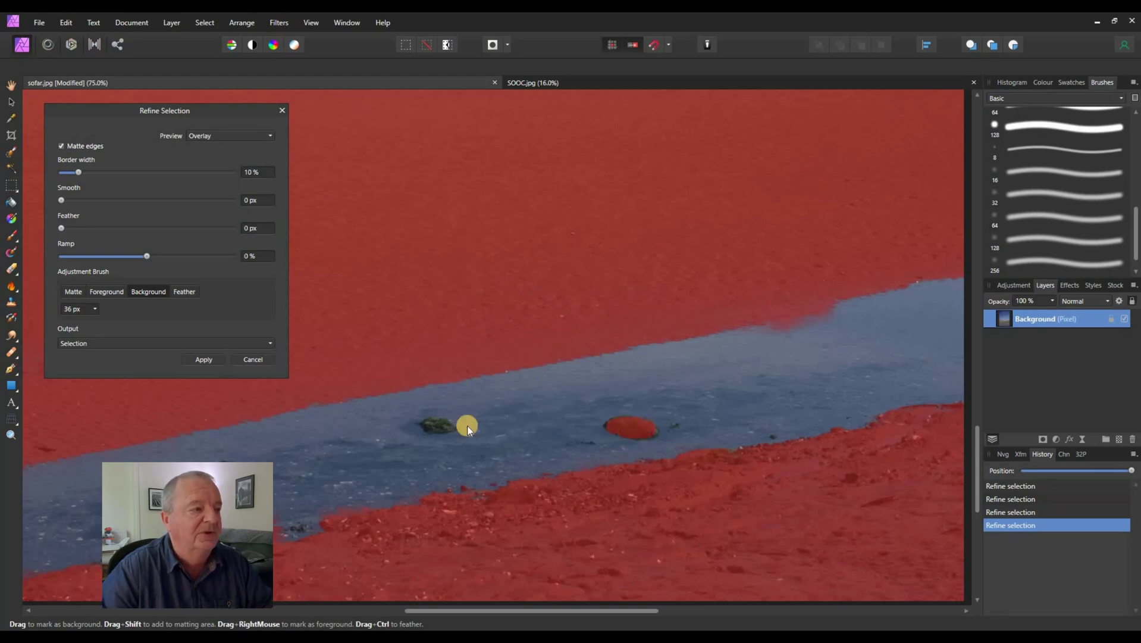
{"action": "left_click_drag", "start_coordinate": [424, 423], "coordinate": [446, 423]}
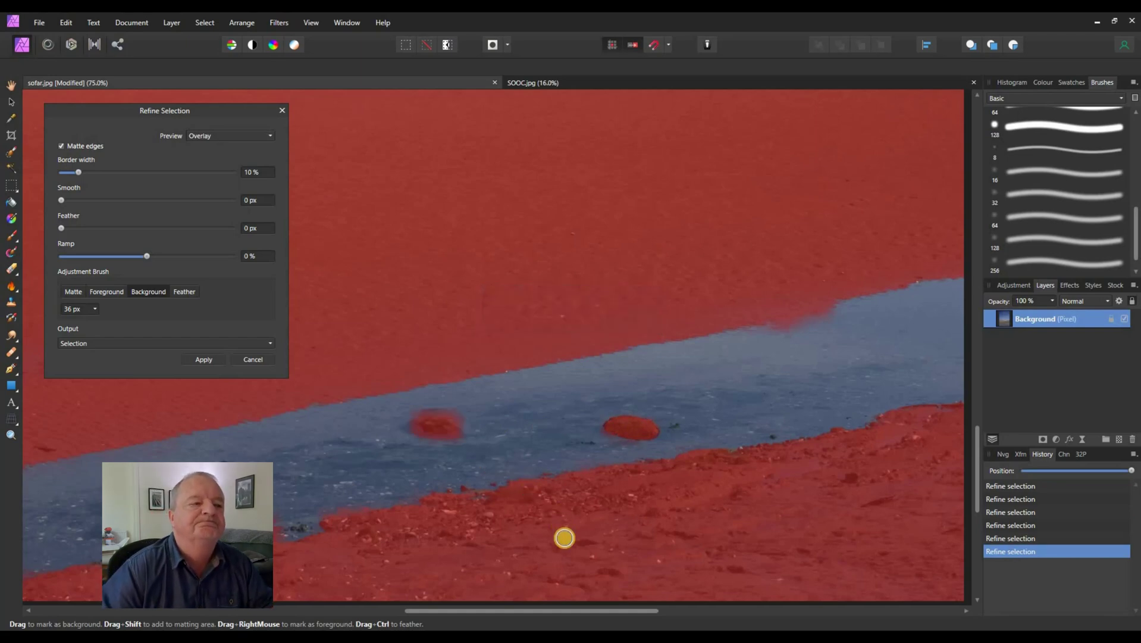
{"action": "left_click", "coordinate": [212, 358]}
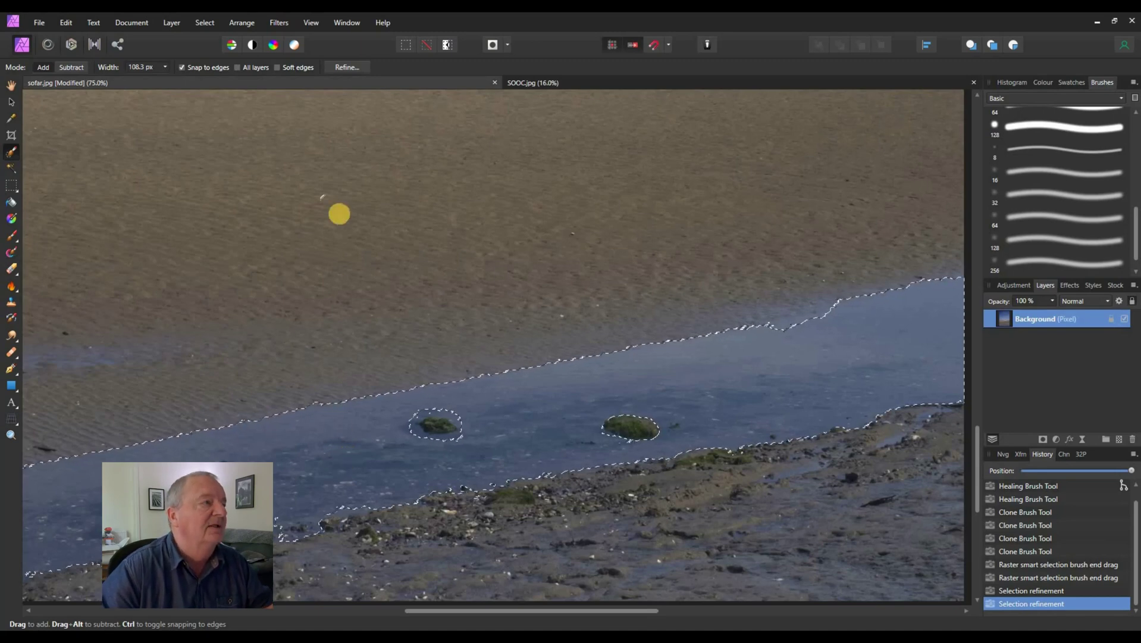
Refine the selection again, marking the water around the left mossy rock as foreground with a 22 px brush.
{"action": "left_click", "coordinate": [347, 67]}
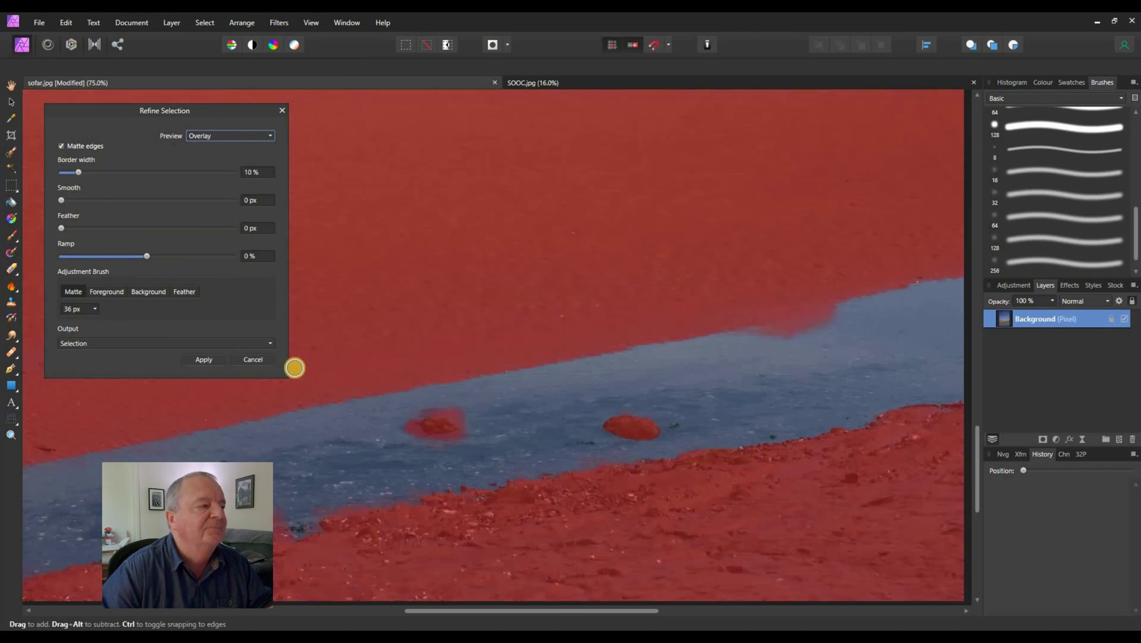
{"action": "left_click", "coordinate": [107, 294]}
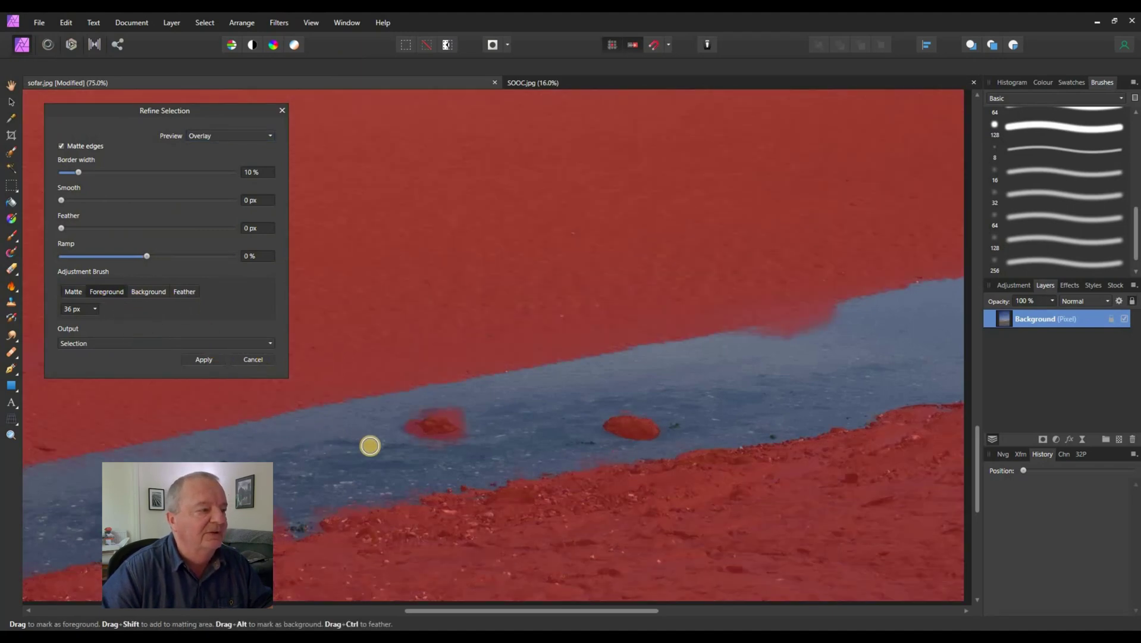
{"action": "key", "text": "bracketleft"}
{"action": "key", "text": "bracketleft"}
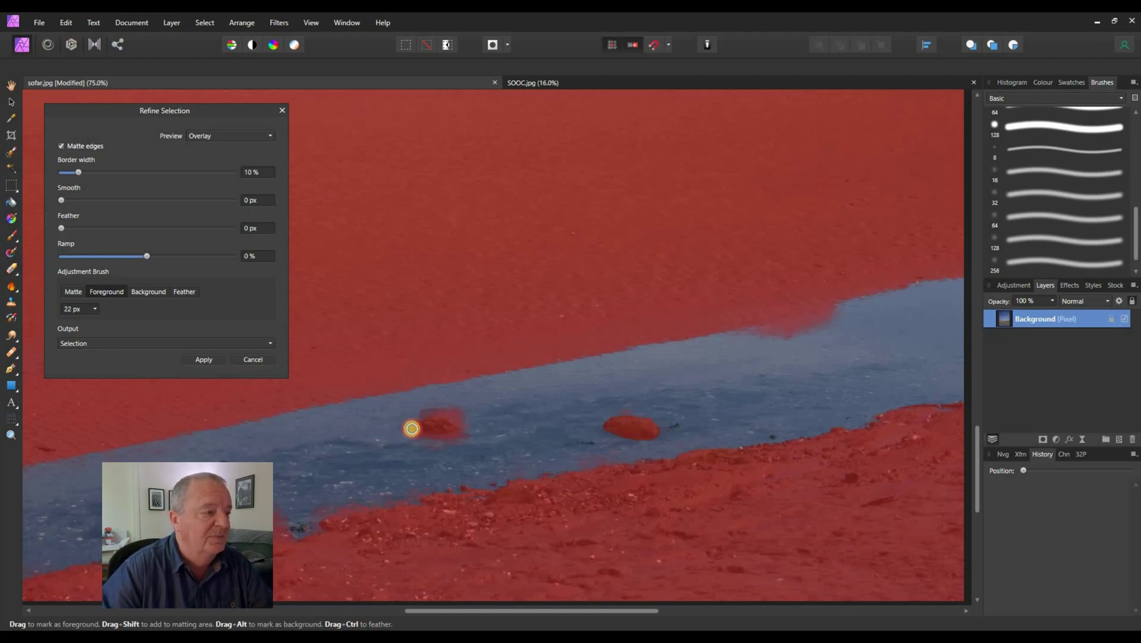
{"action": "mouse_move", "coordinate": [470, 421]}
{"action": "left_mouse_down"}
{"action": "mouse_move", "coordinate": [443, 403]}
{"action": "mouse_move", "coordinate": [415, 408]}
{"action": "mouse_move", "coordinate": [451, 408]}
{"action": "mouse_move", "coordinate": [466, 429]}
{"action": "left_mouse_up"}
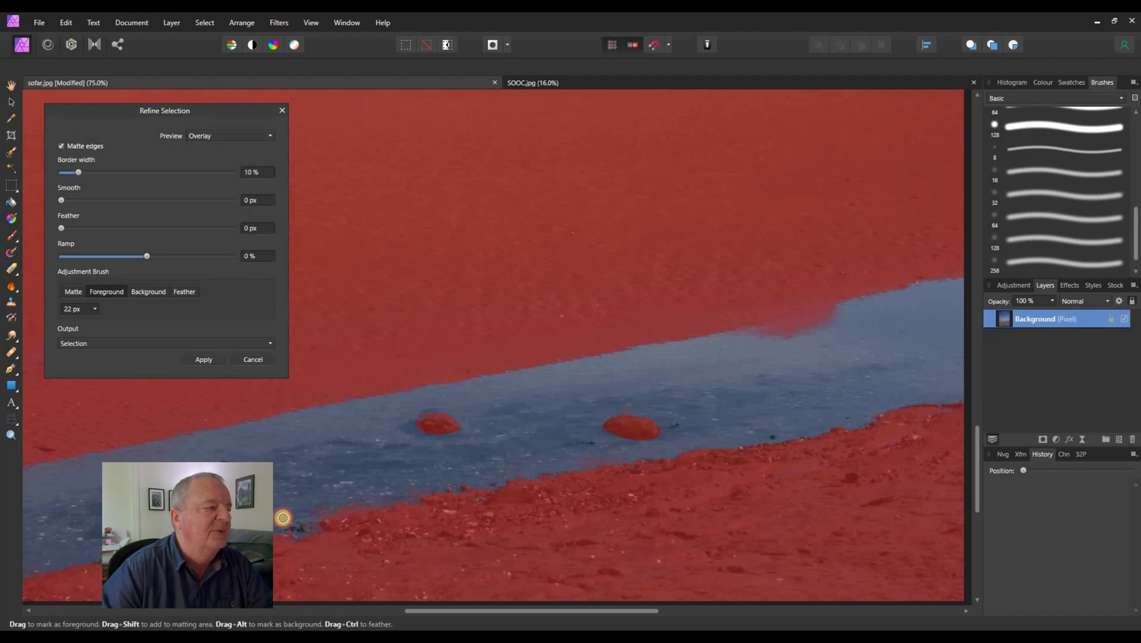
Mark the missed water along the near shore and the far bank's edge as foreground, and apply the refinement.
{"action": "mouse_move", "coordinate": [353, 502]}
{"action": "left_mouse_down"}
{"action": "mouse_move", "coordinate": [483, 442]}
{"action": "mouse_move", "coordinate": [588, 399]}
{"action": "left_mouse_up"}
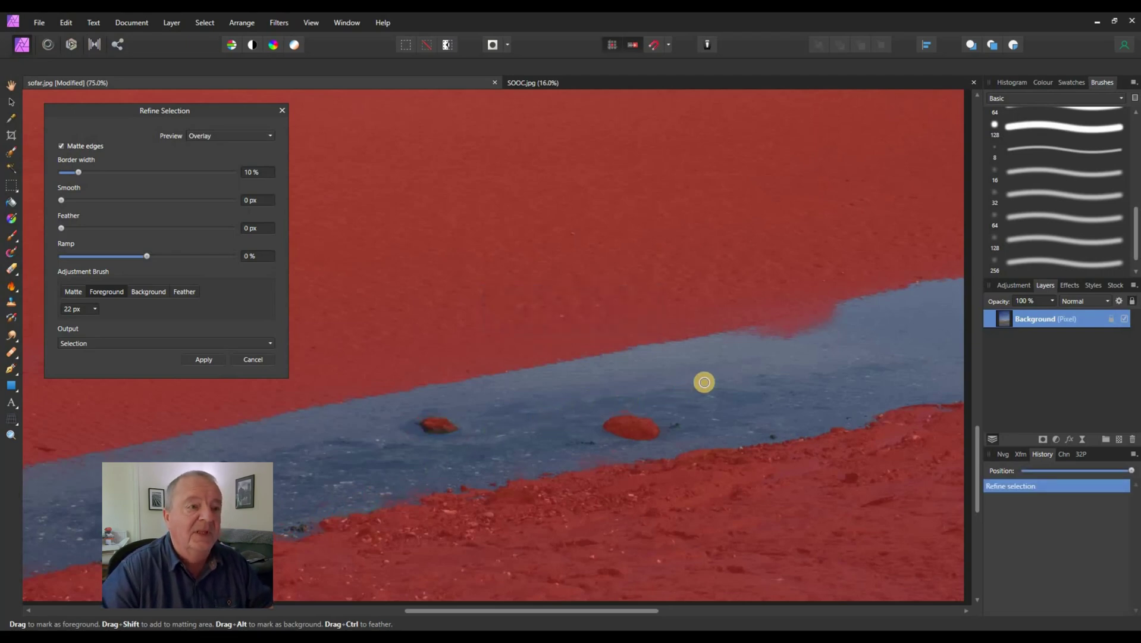
{"action": "mouse_move", "coordinate": [768, 331]}
{"action": "left_mouse_down"}
{"action": "mouse_move", "coordinate": [837, 311]}
{"action": "mouse_move", "coordinate": [782, 334]}
{"action": "mouse_move", "coordinate": [826, 321]}
{"action": "mouse_move", "coordinate": [846, 361]}
{"action": "mouse_move", "coordinate": [637, 351]}
{"action": "mouse_move", "coordinate": [935, 283]}
{"action": "mouse_move", "coordinate": [372, 400]}
{"action": "mouse_move", "coordinate": [628, 372]}
{"action": "mouse_move", "coordinate": [446, 451]}
{"action": "left_mouse_up"}
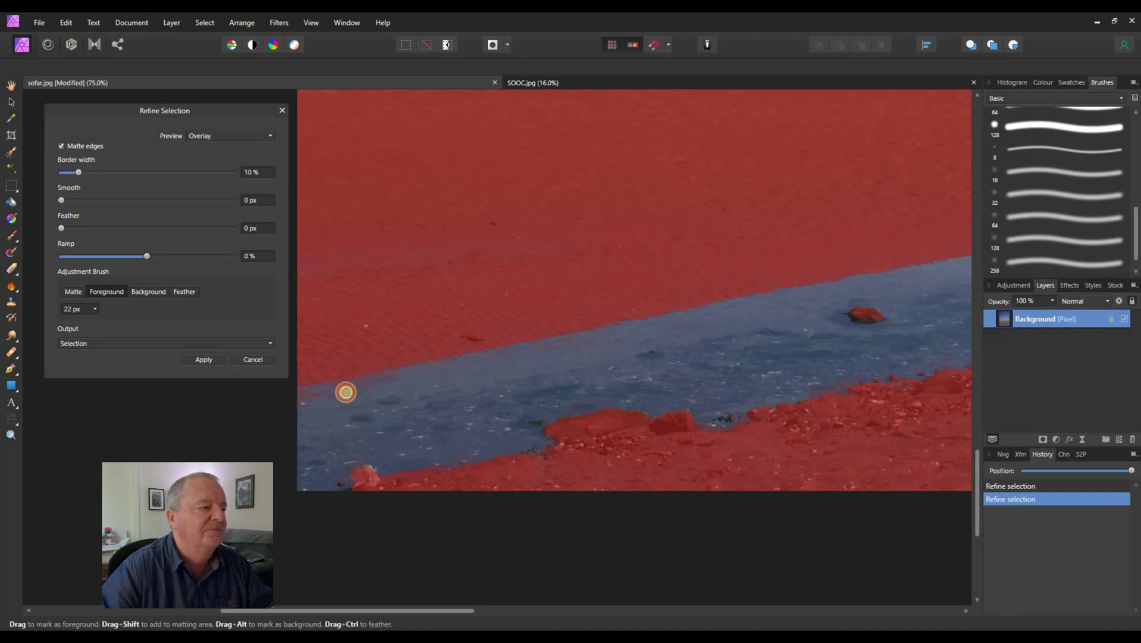
{"action": "left_click_drag", "start_coordinate": [293, 398], "coordinate": [376, 385]}
{"action": "left_click_drag", "start_coordinate": [564, 349], "coordinate": [717, 316]}
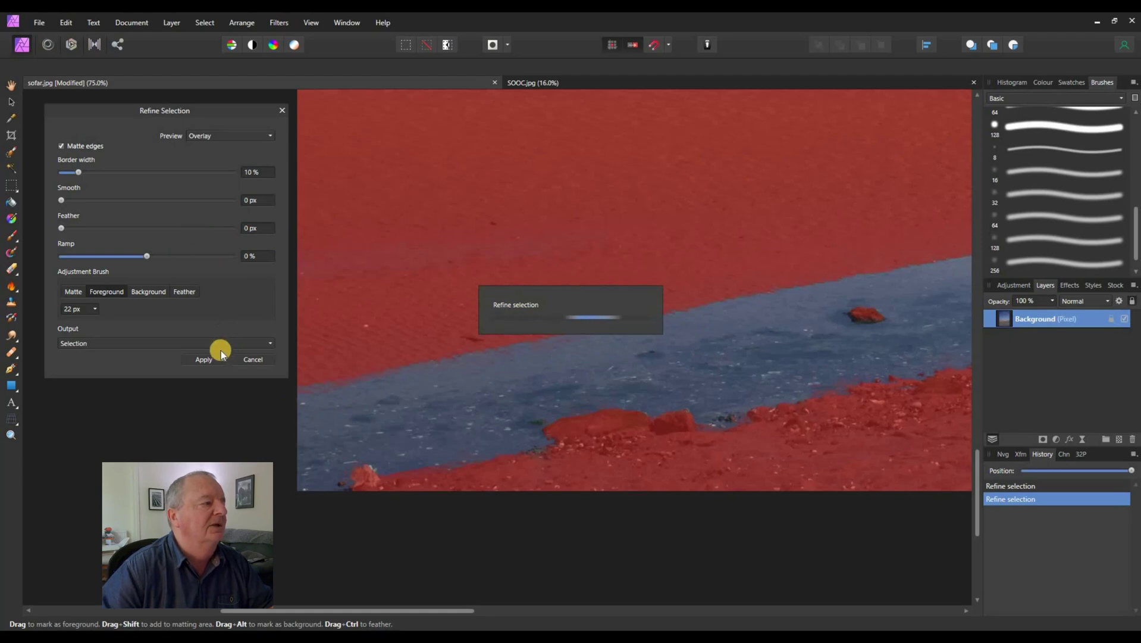
{"action": "left_click", "coordinate": [204, 360]}
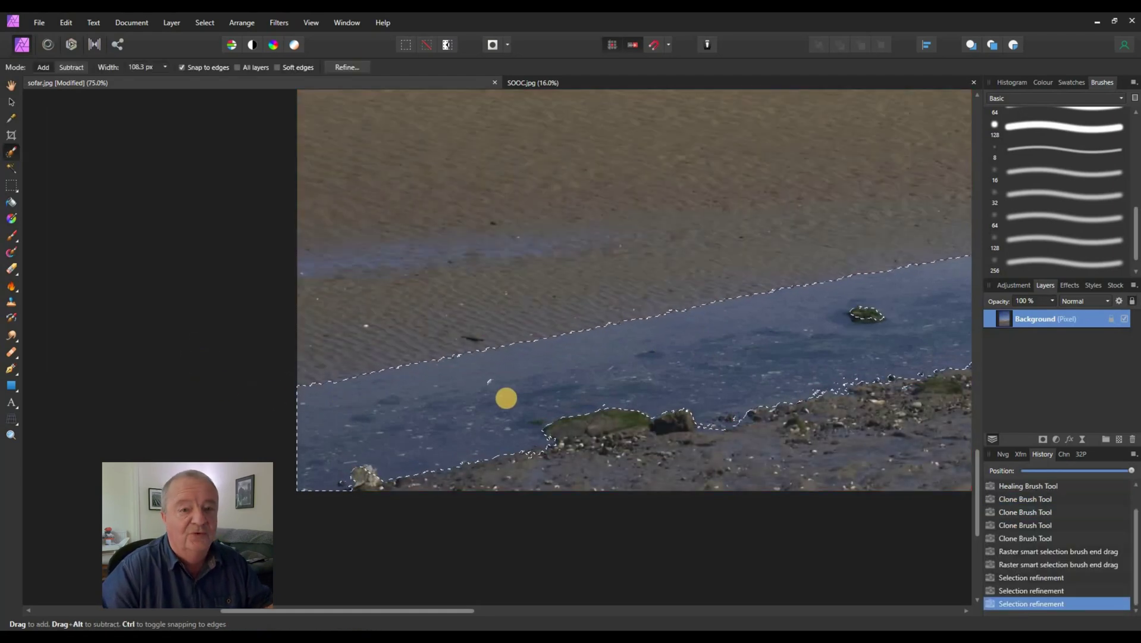
Add a Vibrance adjustment with the Complicate preset to the selected water channel.
{"action": "key", "text": "space"}
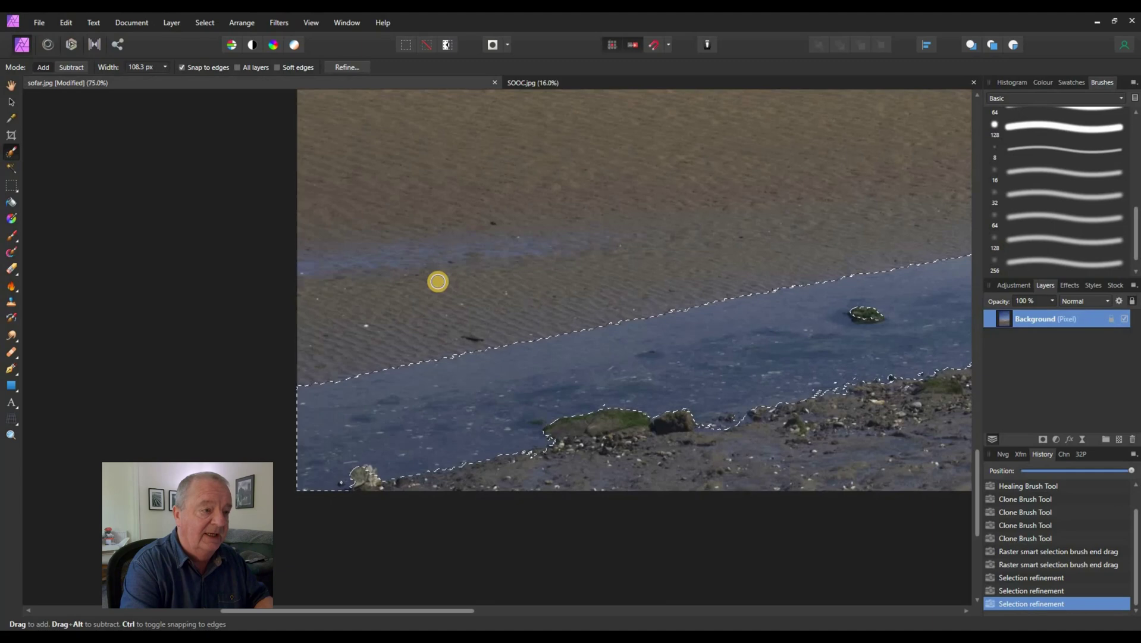
{"action": "key", "text": "ctrl+0"}
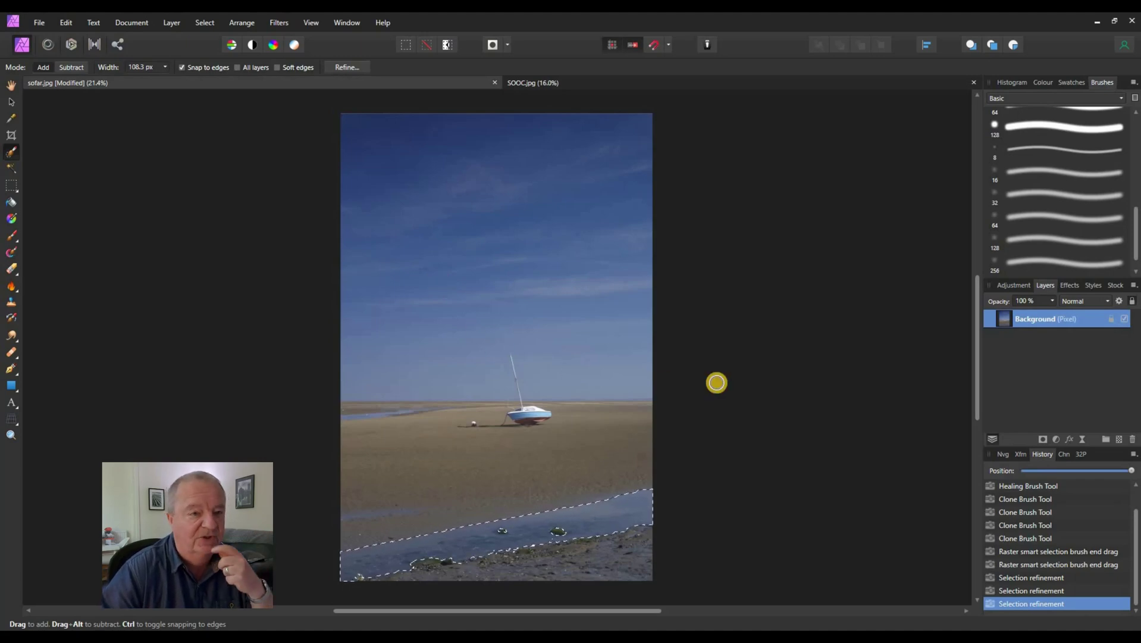
{"action": "left_click", "coordinate": [1013, 288]}
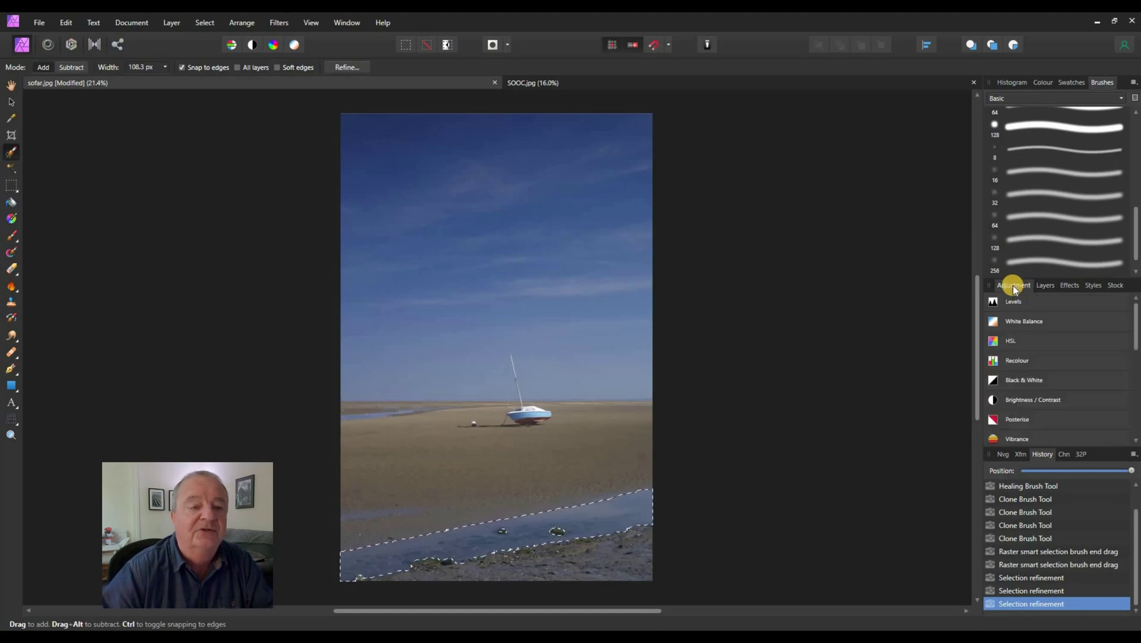
{"action": "scroll", "coordinate": [1034, 395], "scroll_direction": "down", "scroll_amount": 3}
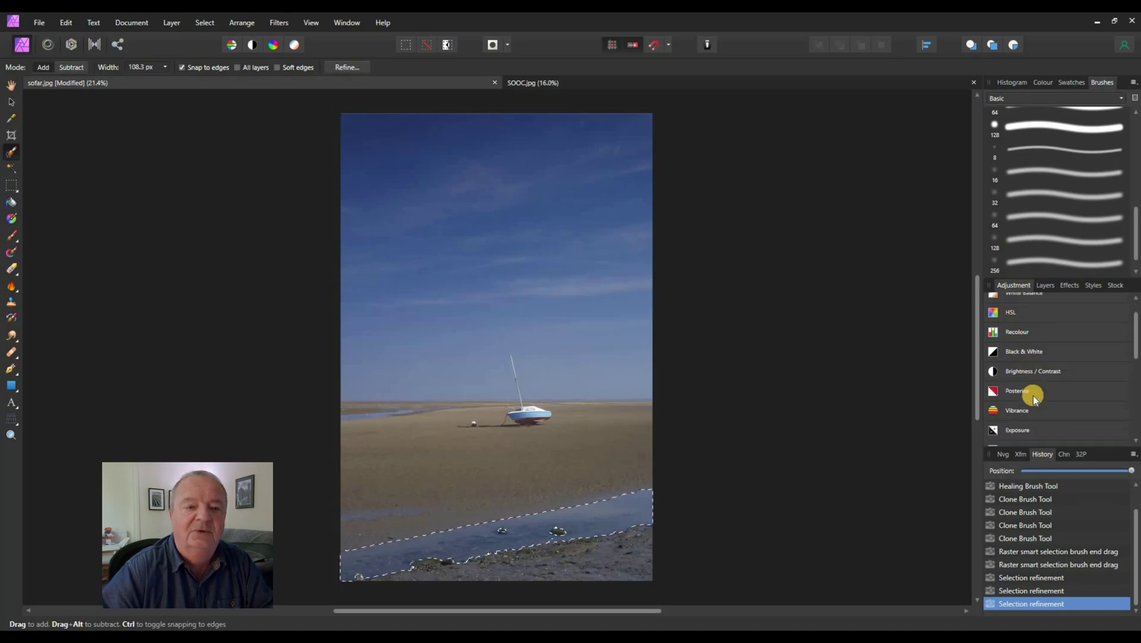
{"action": "scroll", "coordinate": [1034, 396], "scroll_direction": "down", "scroll_amount": 6}
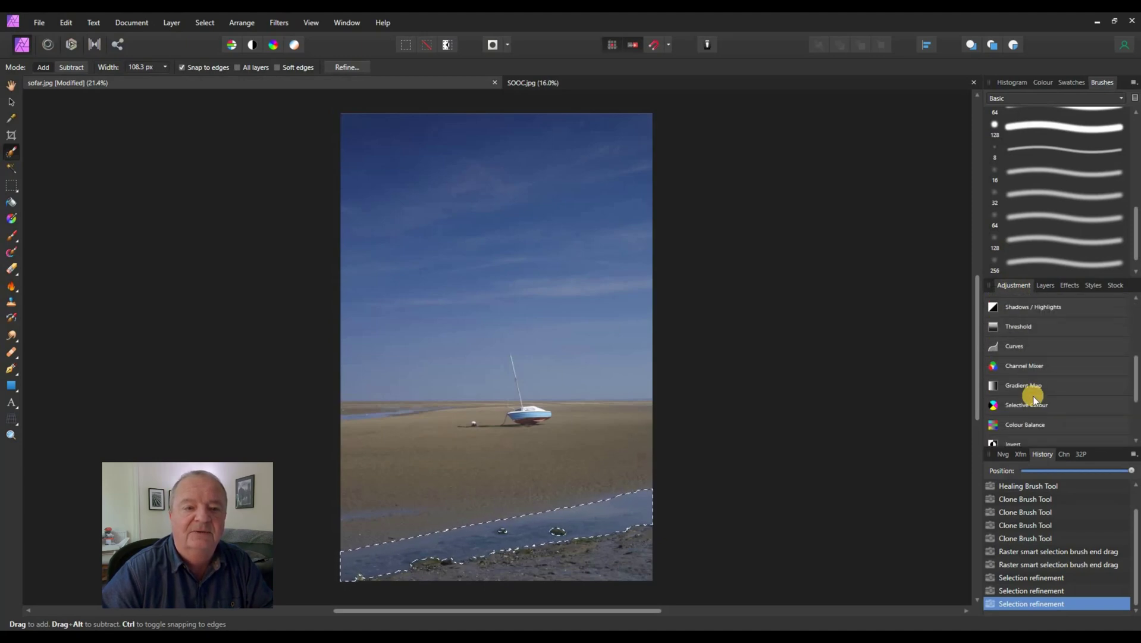
{"action": "scroll", "coordinate": [1035, 399], "scroll_direction": "down", "scroll_amount": 5}
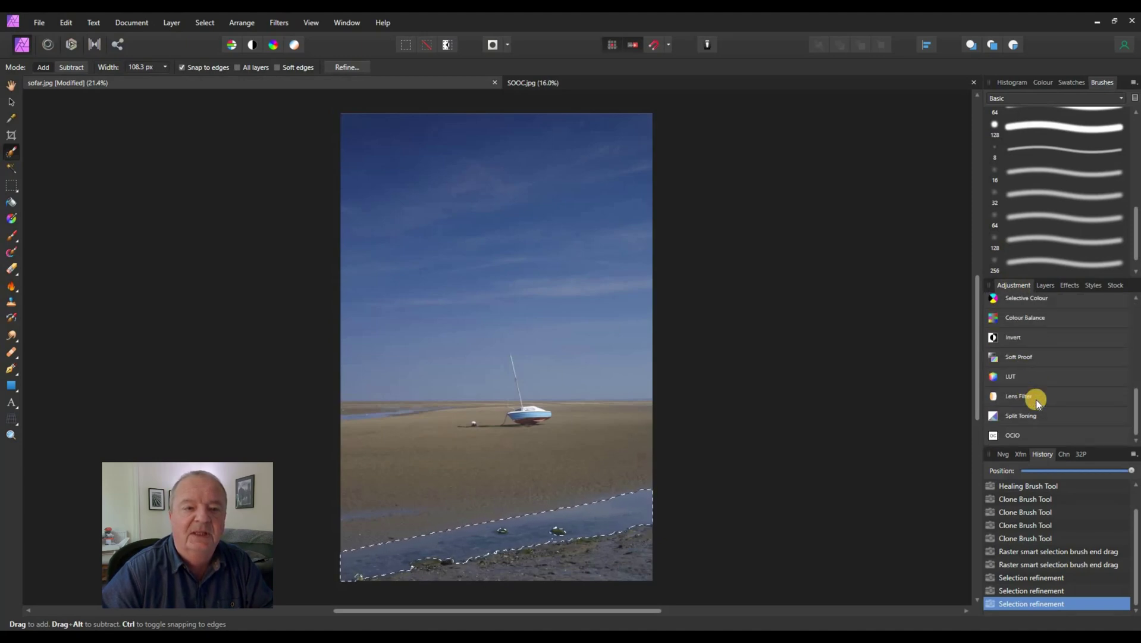
{"action": "scroll", "coordinate": [1035, 399], "scroll_direction": "up", "scroll_amount": 1}
{"action": "scroll", "coordinate": [1036, 399], "scroll_direction": "up", "scroll_amount": 6}
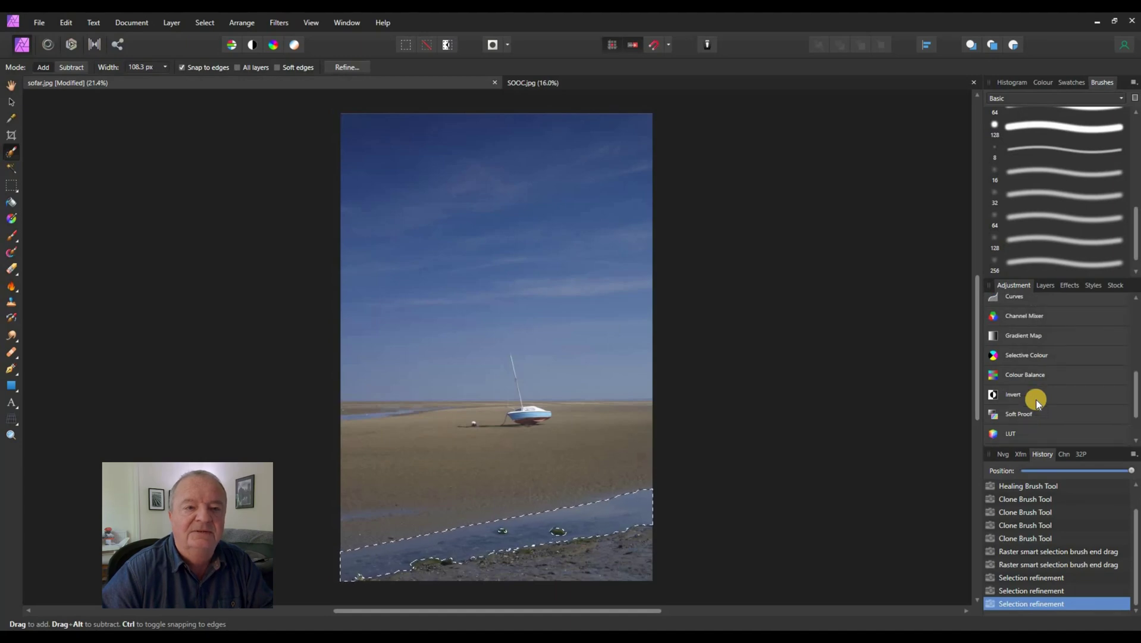
{"action": "scroll", "coordinate": [1037, 399], "scroll_direction": "up", "scroll_amount": 1}
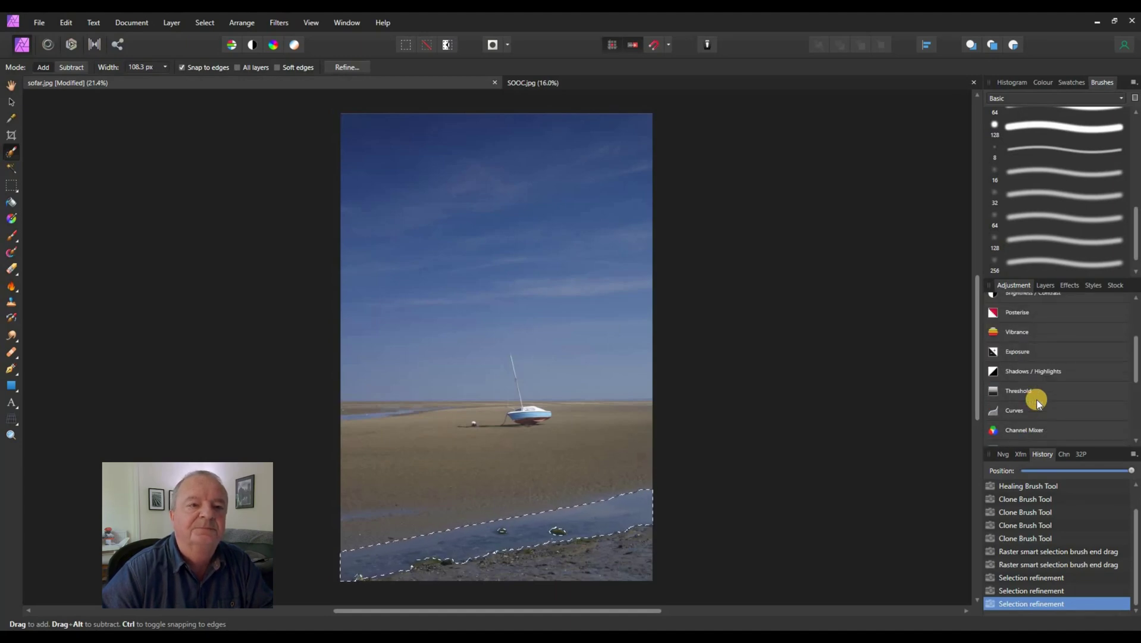
{"action": "left_click", "coordinate": [1019, 335]}
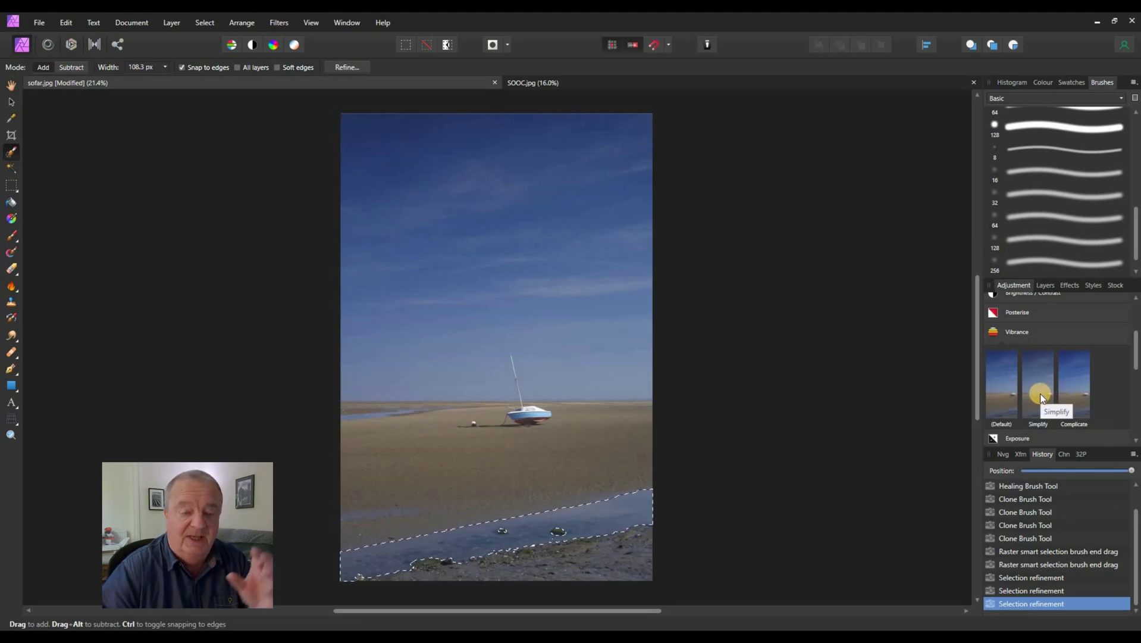
{"action": "left_click", "coordinate": [1074, 392]}
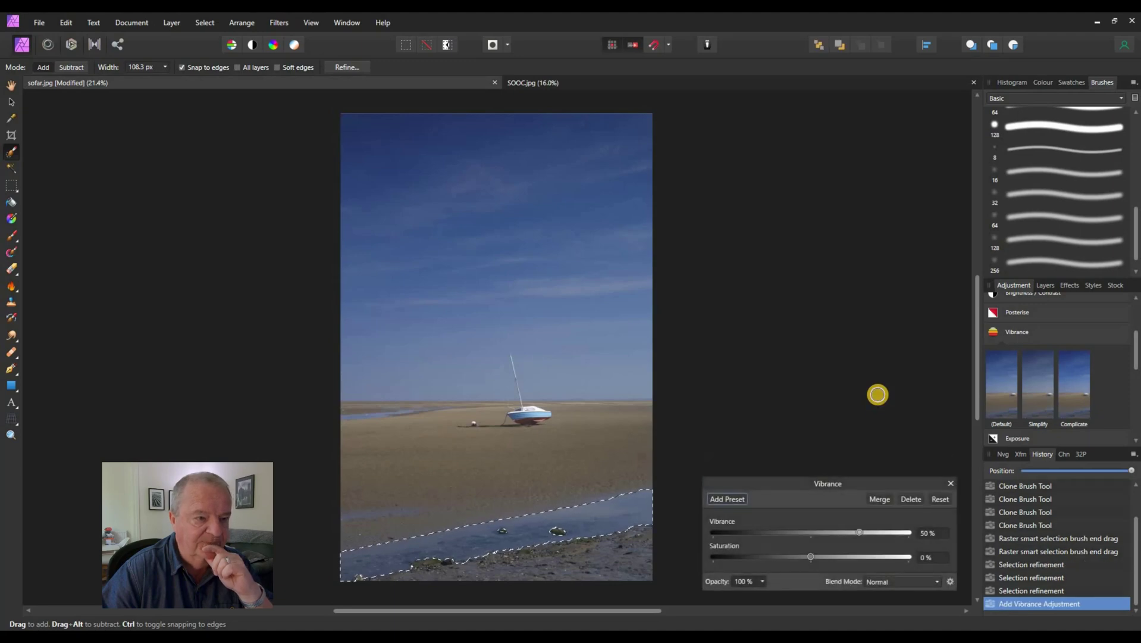
Set the water's Vibrance adjustment to 88% vibrance and 57% saturation, and close its settings.
{"action": "left_click_drag", "start_coordinate": [860, 485], "coordinate": [839, 318]}
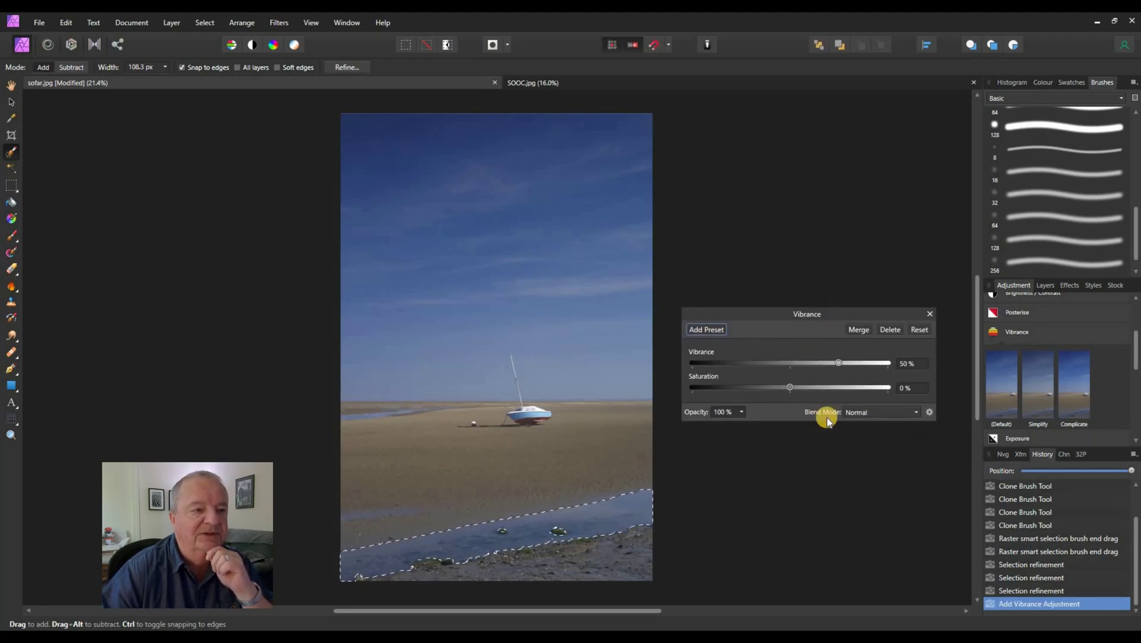
{"action": "left_click_drag", "start_coordinate": [839, 363], "coordinate": [875, 362]}
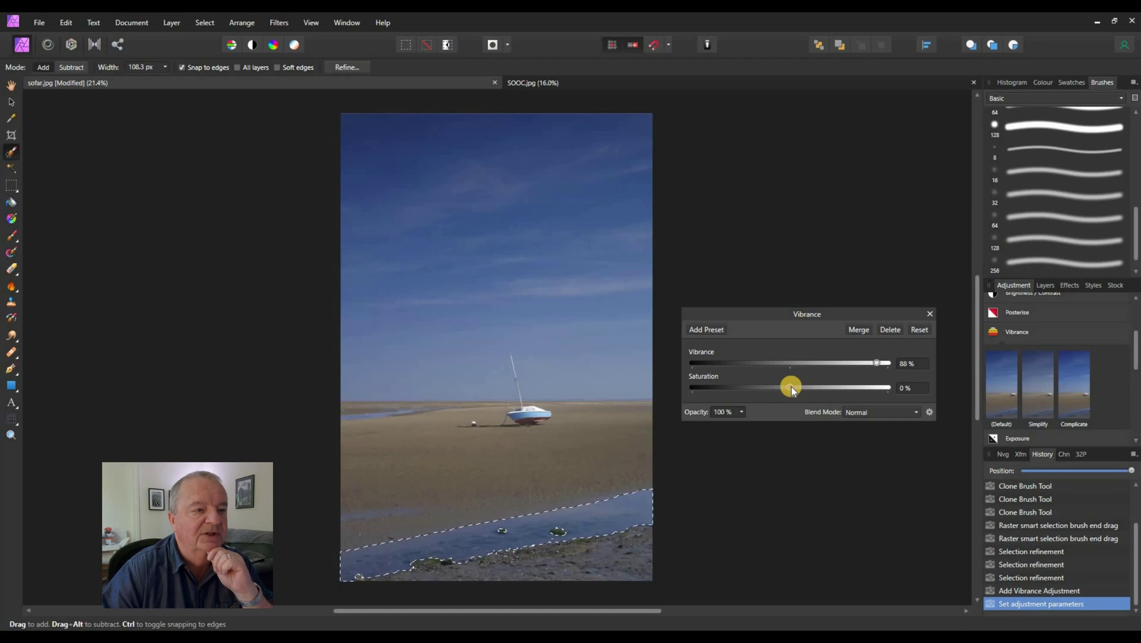
{"action": "left_click_drag", "start_coordinate": [790, 387], "coordinate": [848, 395]}
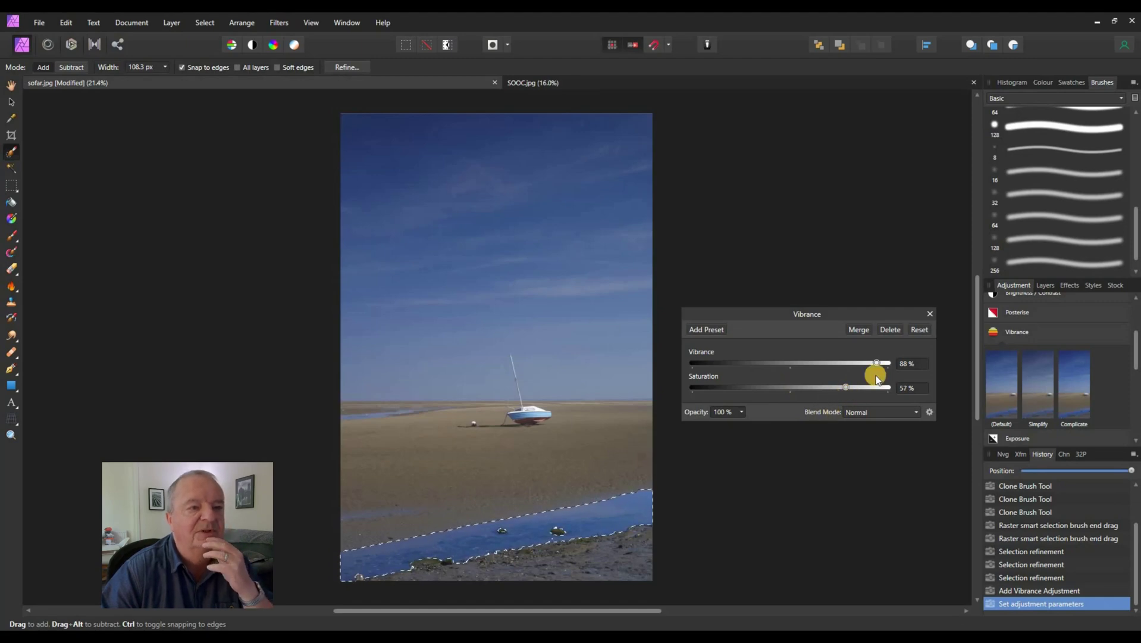
{"action": "left_click", "coordinate": [930, 314]}
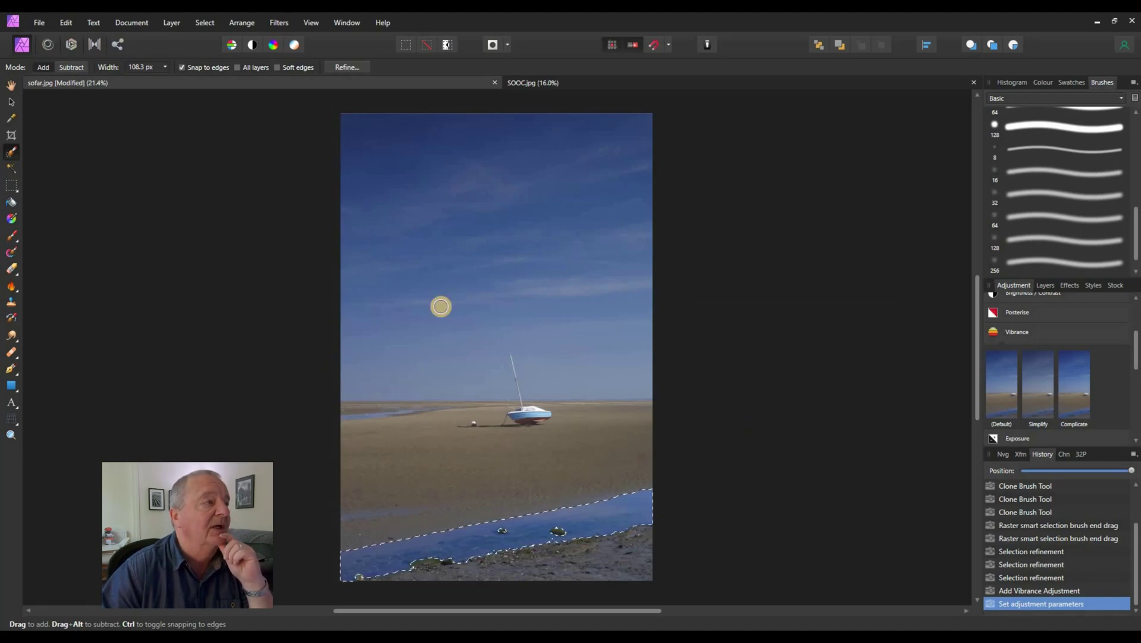
Deselect the water channel and show the document's layer stack.
{"action": "left_click", "coordinate": [209, 22]}
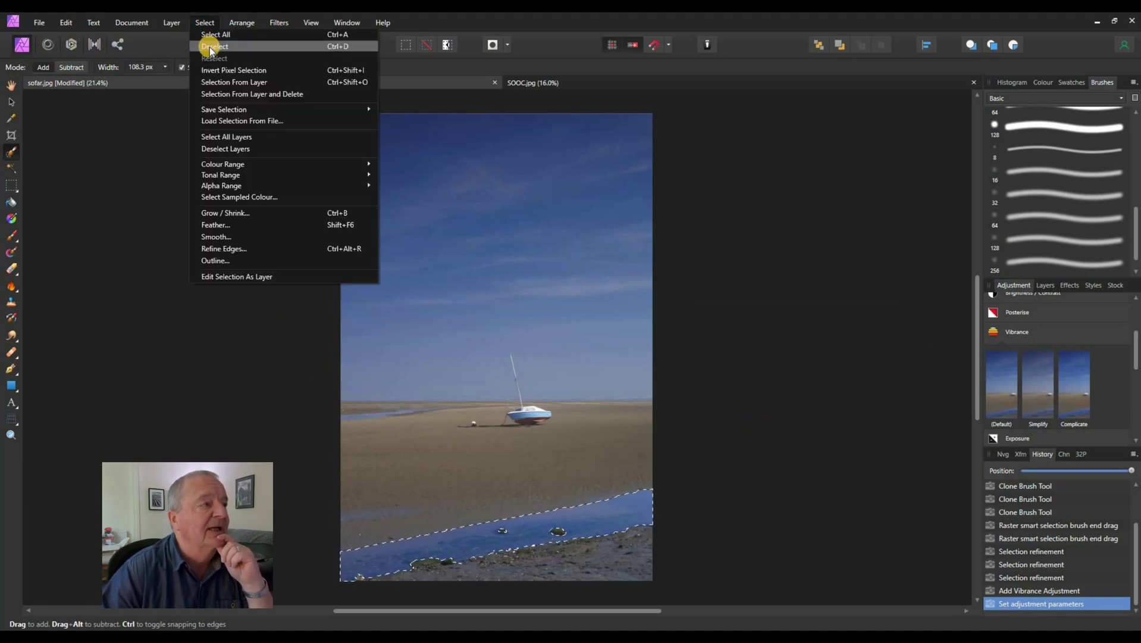
{"action": "key", "text": "Escape"}
{"action": "key", "text": "ctrl+d"}
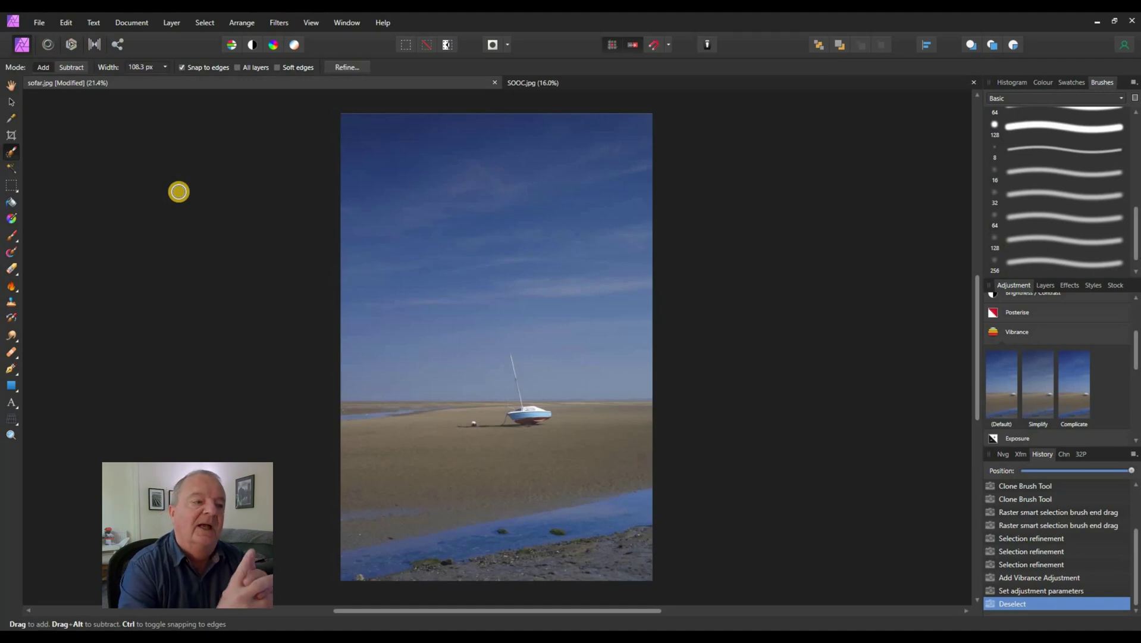
{"action": "left_click", "coordinate": [1043, 285]}
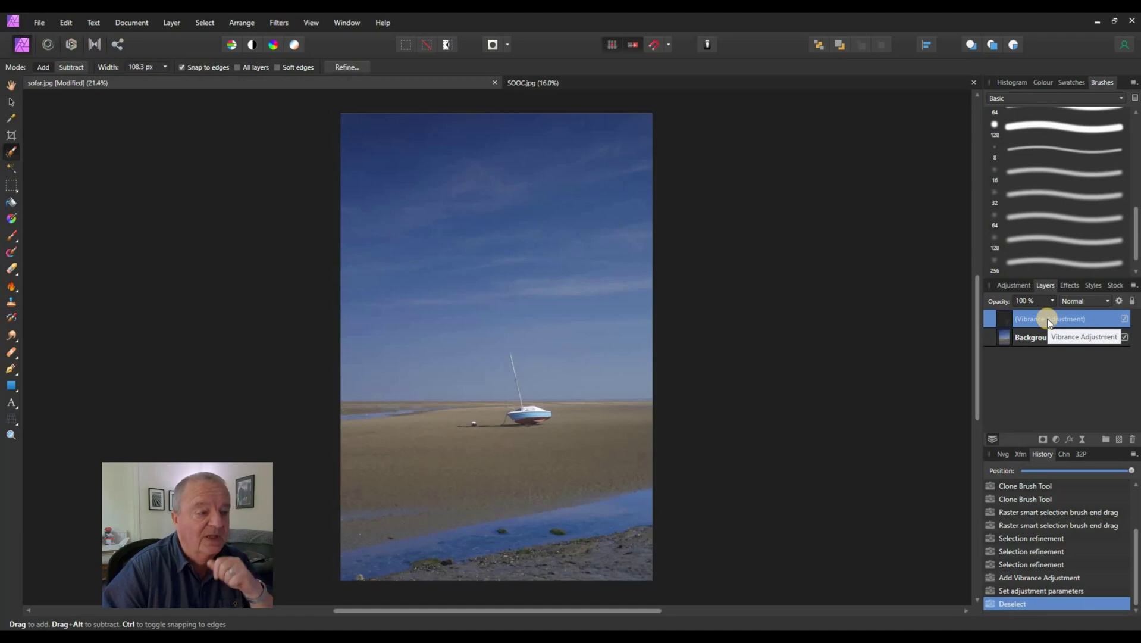
Examine the adjusted water's edges along both banks and around the rocks at 150% zoom, across the full width of the channel.
{"action": "left_click", "coordinate": [11, 435]}
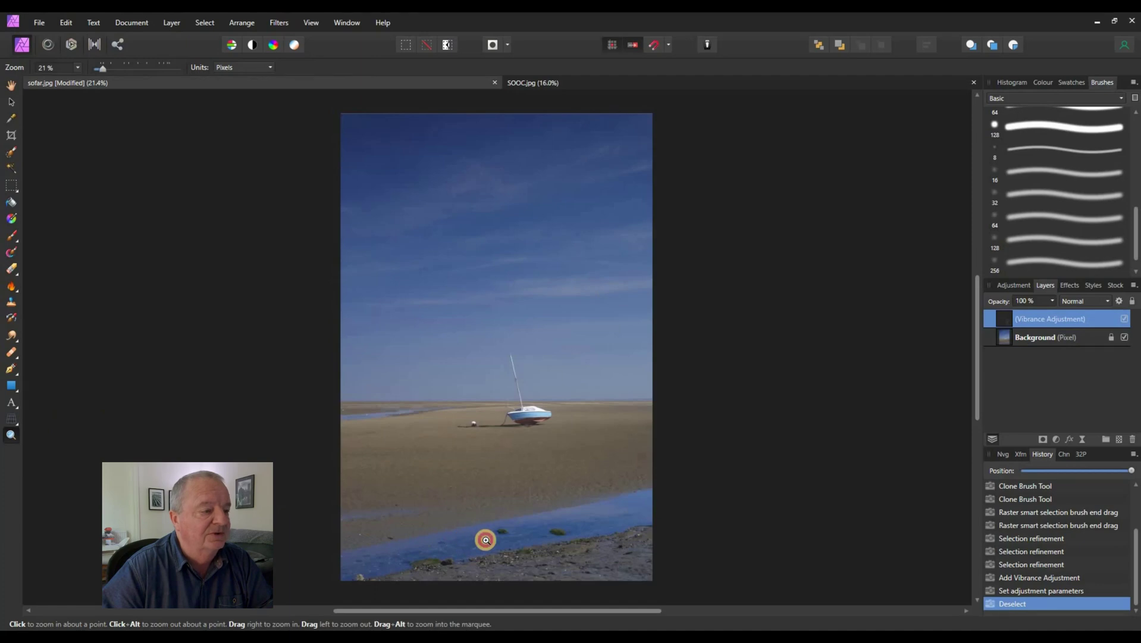
{"action": "left_click", "coordinate": [510, 533]}
{"action": "left_click", "coordinate": [510, 533]}
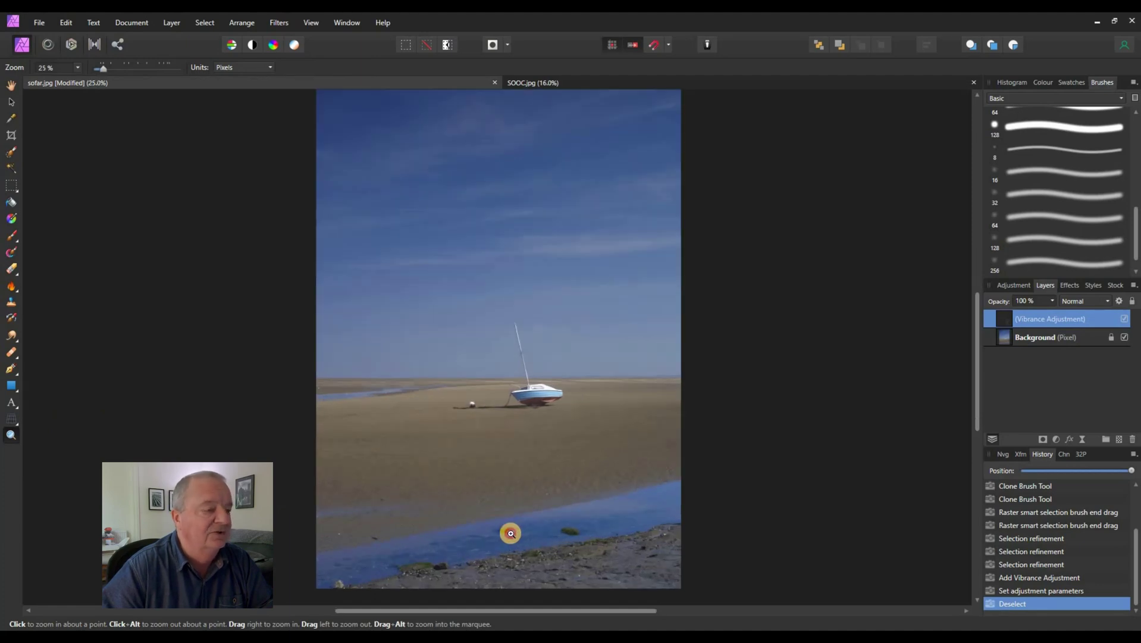
{"action": "left_click", "coordinate": [510, 533]}
{"action": "left_click", "coordinate": [509, 533]}
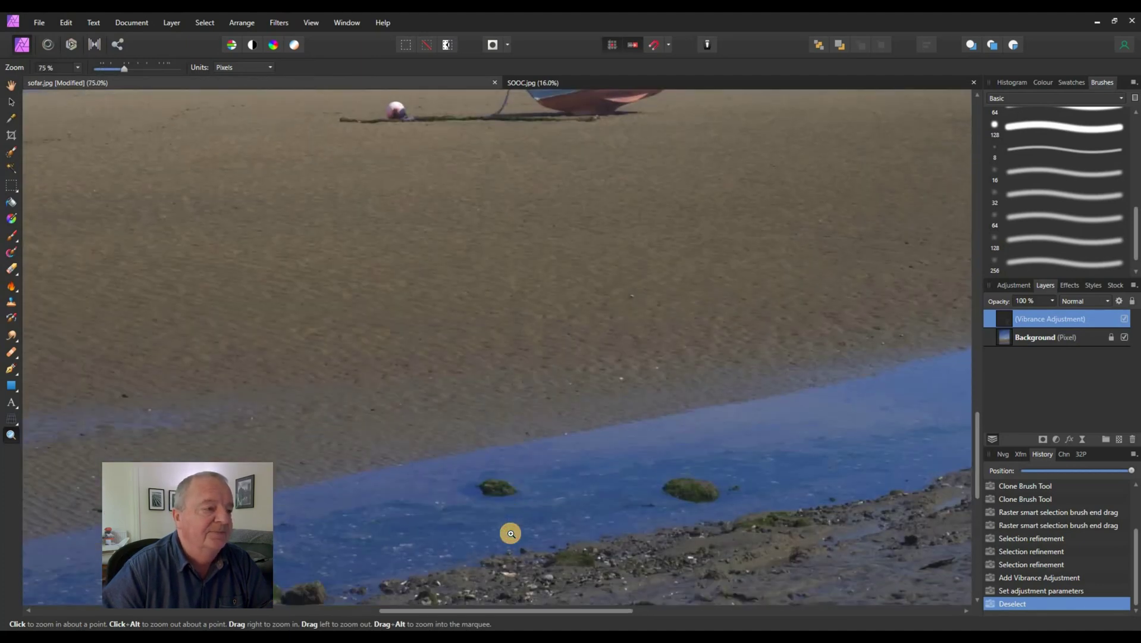
{"action": "left_click", "coordinate": [510, 533]}
{"action": "left_click", "coordinate": [517, 500]}
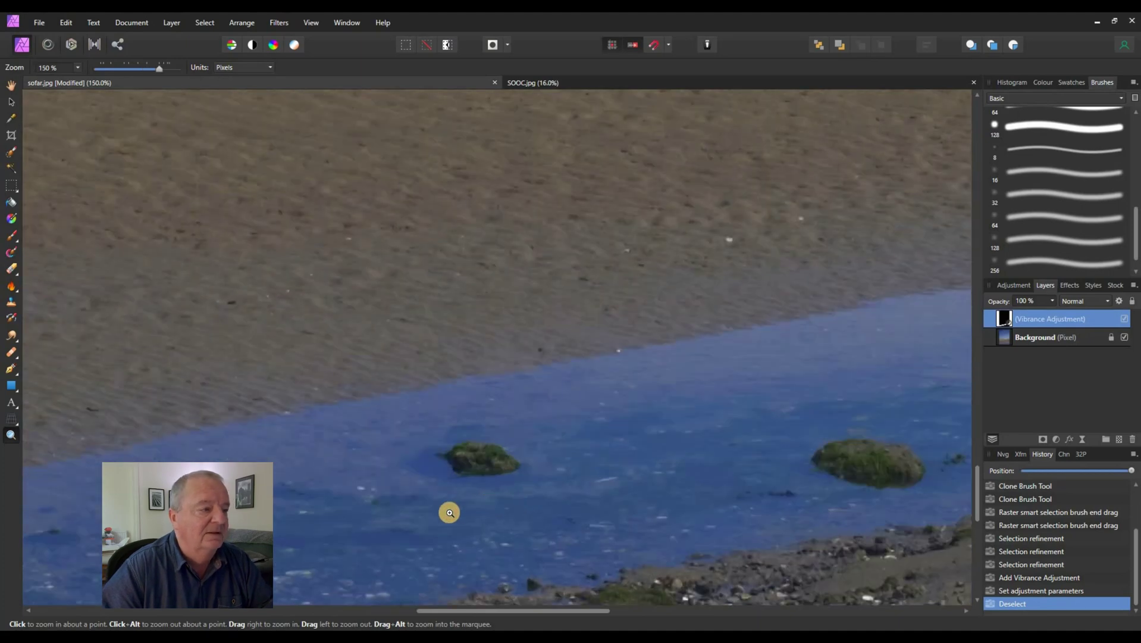
{"action": "left_click_drag", "start_coordinate": [436, 509], "coordinate": [659, 321]}
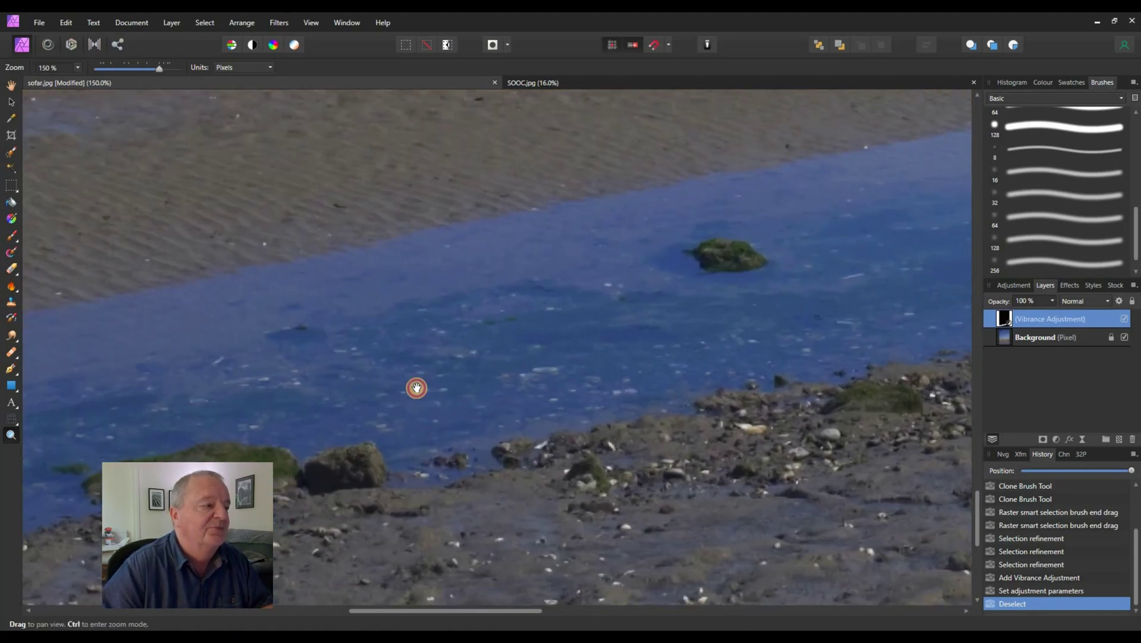
{"action": "left_click_drag", "start_coordinate": [428, 371], "coordinate": [733, 324]}
{"action": "left_click_drag", "start_coordinate": [477, 352], "coordinate": [545, 328]}
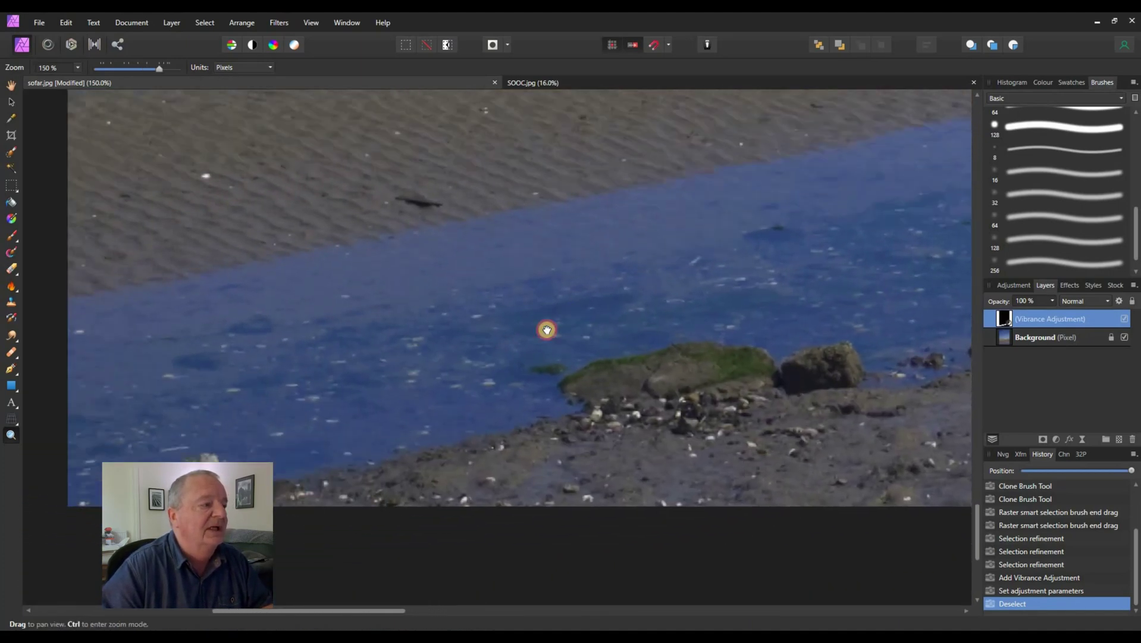
{"action": "left_click_drag", "start_coordinate": [334, 375], "coordinate": [525, 336]}
{"action": "left_click_drag", "start_coordinate": [398, 395], "coordinate": [257, 433]}
{"action": "left_click_drag", "start_coordinate": [858, 246], "coordinate": [620, 335]}
{"action": "left_click_drag", "start_coordinate": [547, 339], "coordinate": [206, 430]}
{"action": "left_click_drag", "start_coordinate": [688, 313], "coordinate": [332, 402]}
{"action": "left_click_drag", "start_coordinate": [829, 273], "coordinate": [713, 298]}
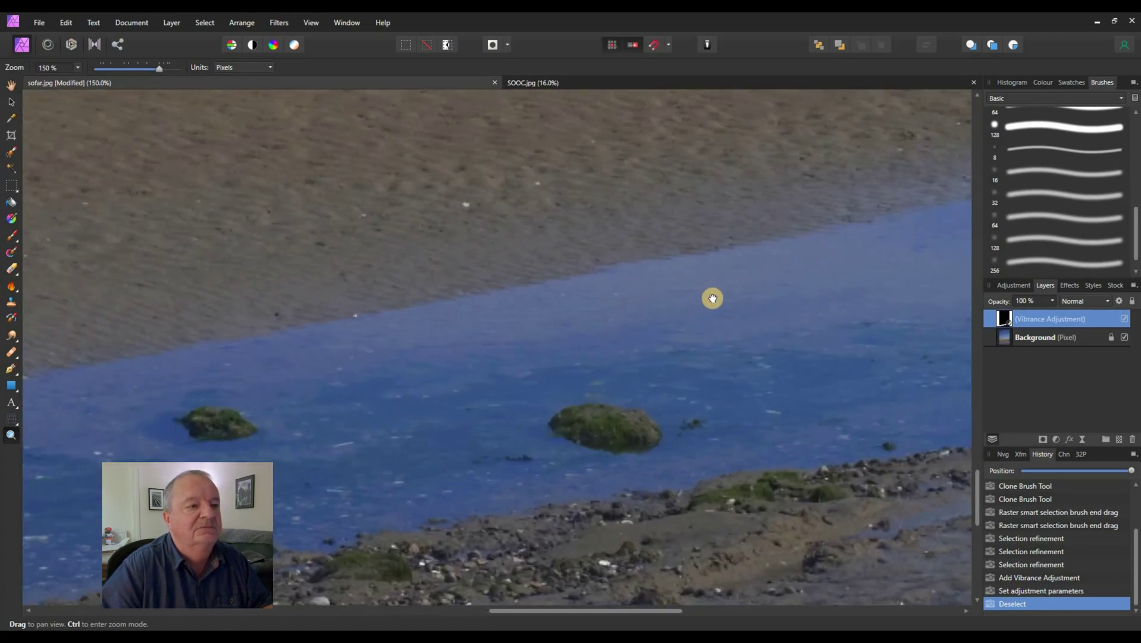
{"action": "left_click_drag", "start_coordinate": [594, 316], "coordinate": [433, 364]}
{"action": "left_click_drag", "start_coordinate": [876, 303], "coordinate": [736, 331]}
{"action": "left_click_drag", "start_coordinate": [529, 364], "coordinate": [343, 381]}
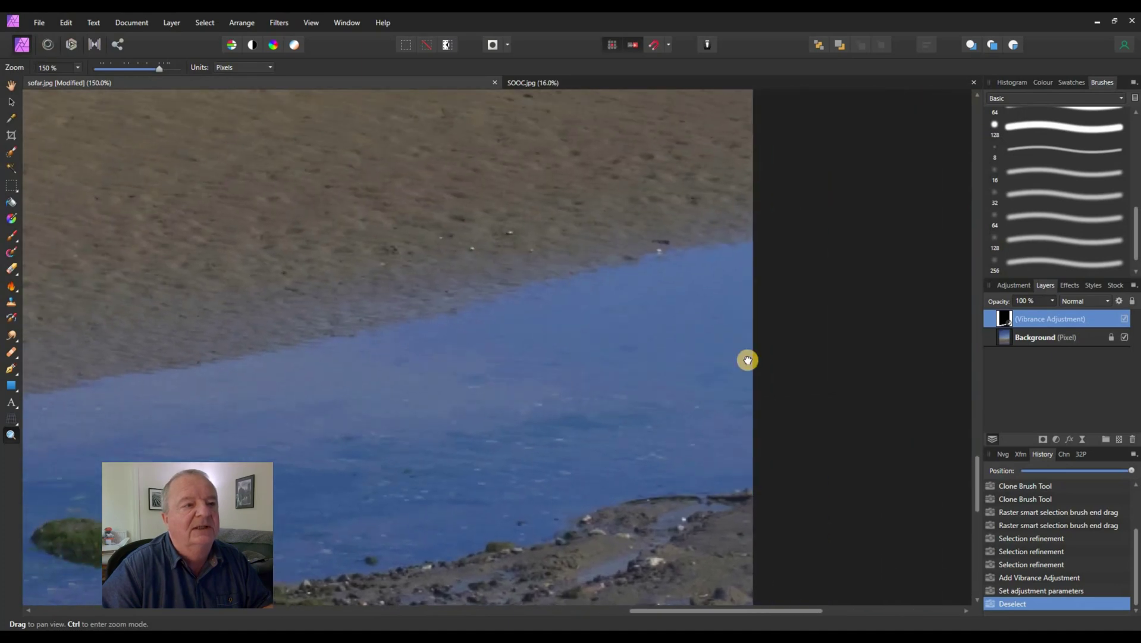
{"action": "left_click_drag", "start_coordinate": [746, 359], "coordinate": [891, 318]}
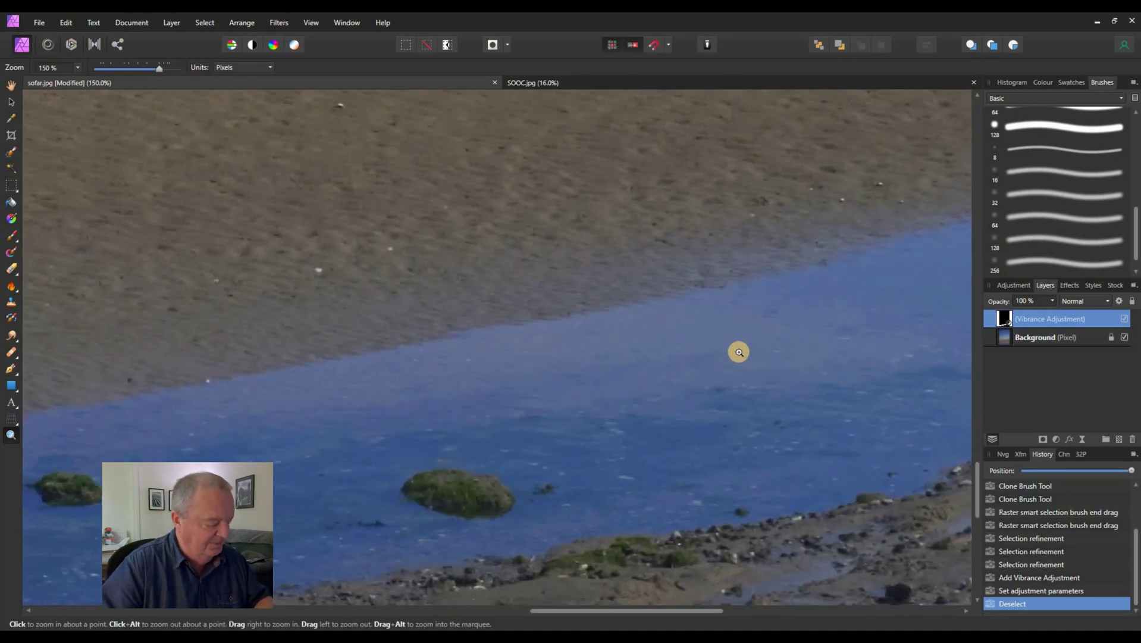
{"action": "key", "text": "ctrl+0"}
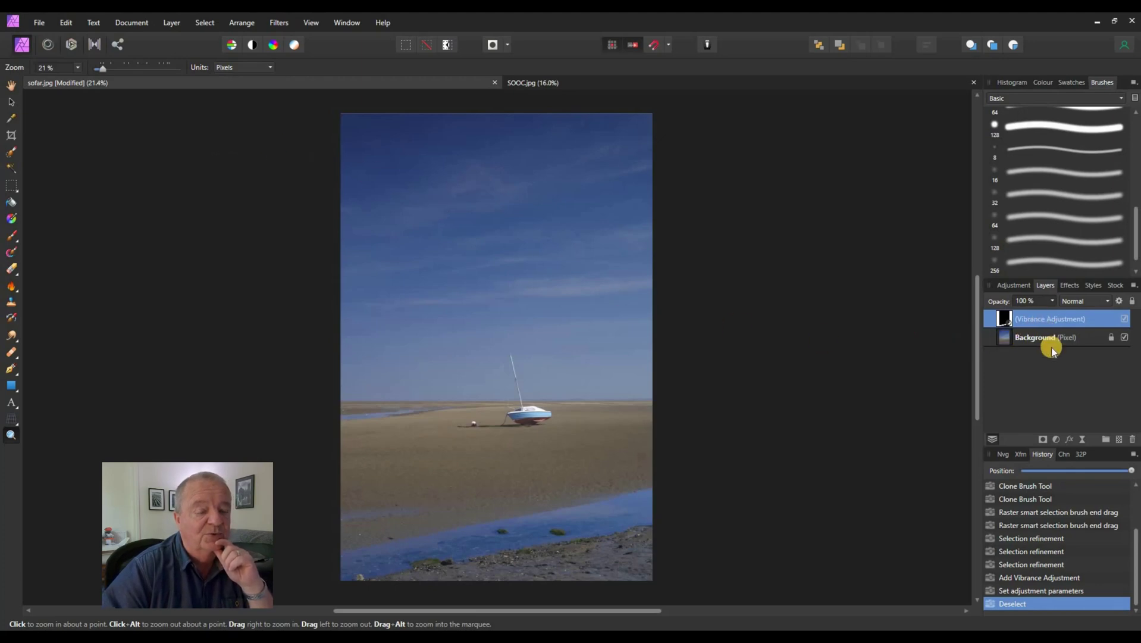
Export the whole document as a best-quality JPEG at 2457 × 3679 px, named sofar5, in the Editing folder.
{"action": "left_click", "coordinate": [45, 20]}
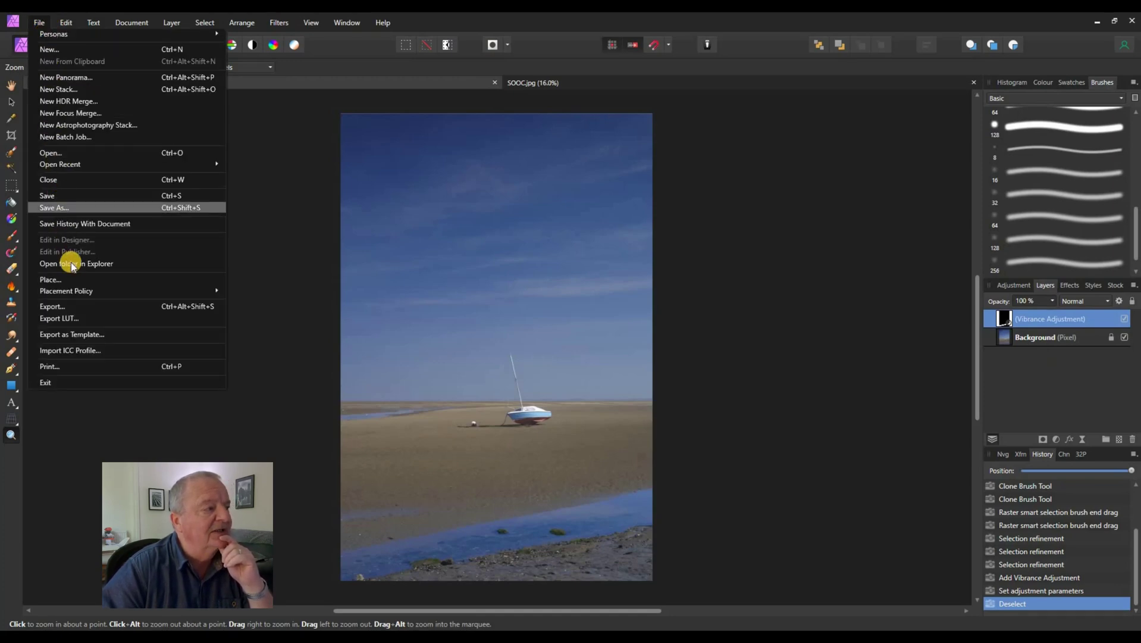
{"action": "left_click", "coordinate": [78, 307]}
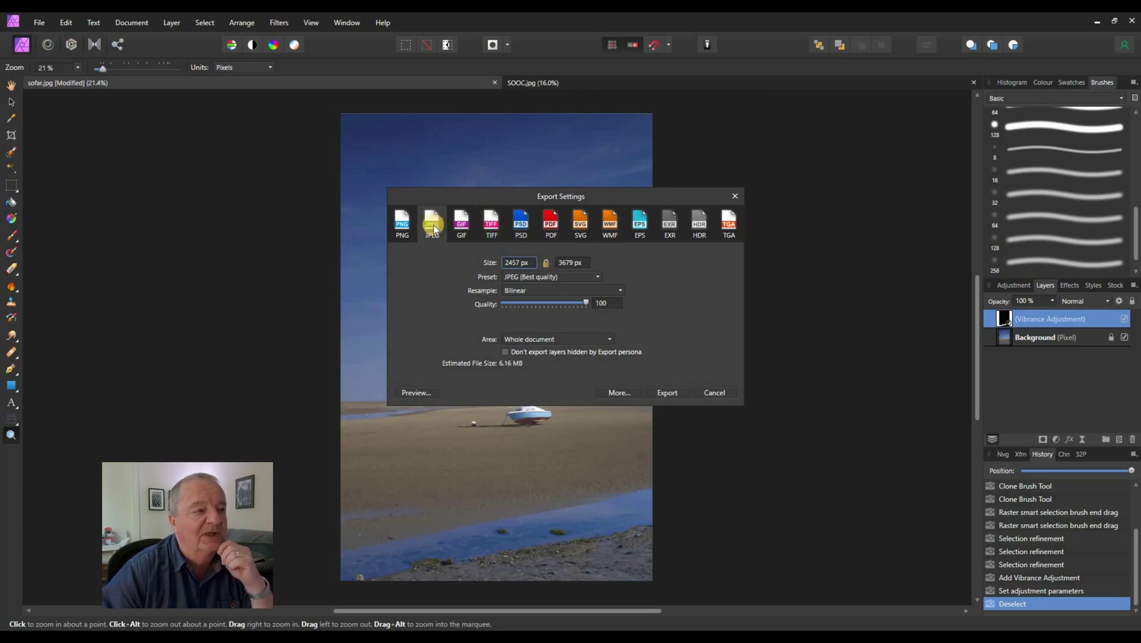
{"action": "left_click", "coordinate": [667, 392]}
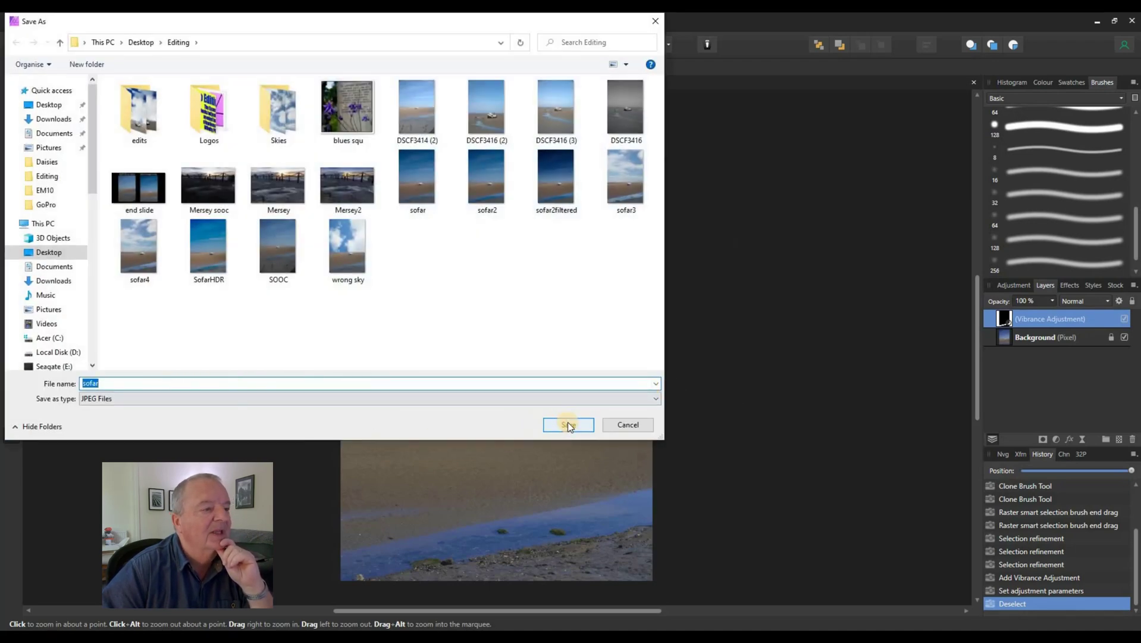
{"action": "left_click", "coordinate": [104, 382]}
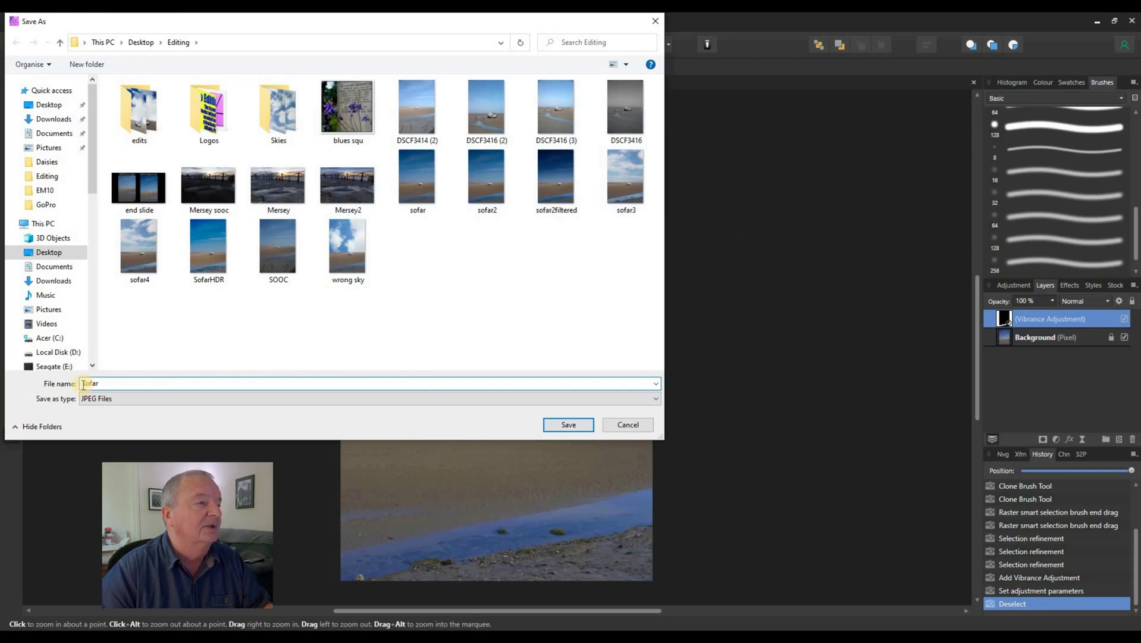
{"action": "type", "text": "5"}
{"action": "left_click", "coordinate": [566, 424]}
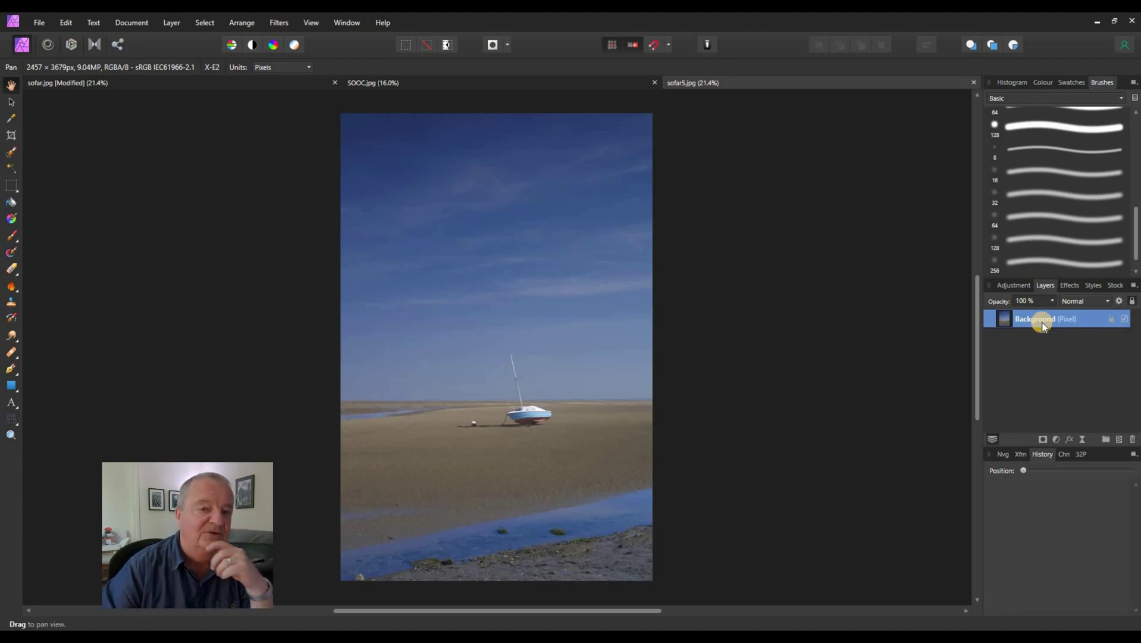
Return to the layered sofar.jpg document and close the exported sofar5.jpg.
{"action": "left_click", "coordinate": [155, 84]}
{"action": "key", "text": "z"}
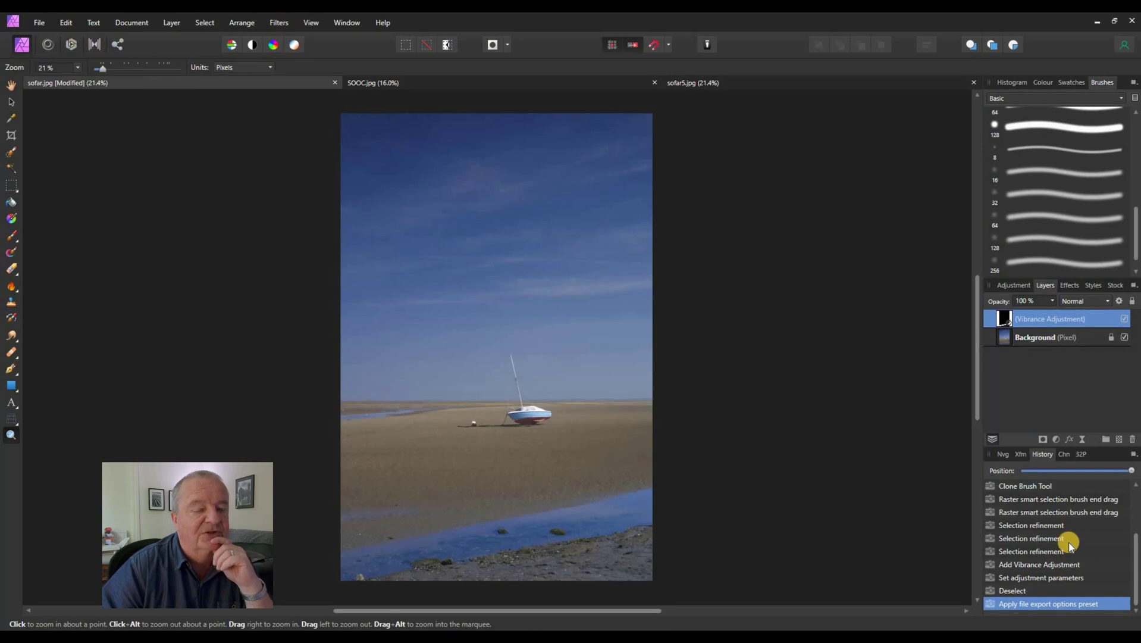
{"action": "left_click", "coordinate": [654, 83]}
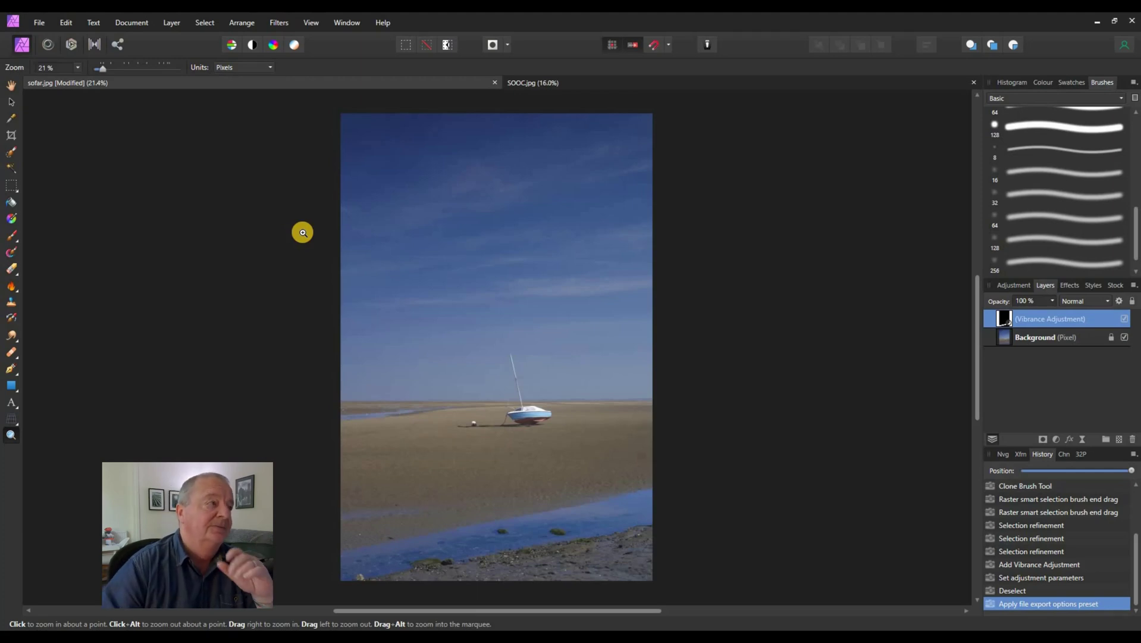
Export the whole document as a 16-bit RGB TIFF at 2457 × 3679 px with Affinity layers saved, named sofartiff, in the Editing folder.
{"action": "left_click", "coordinate": [46, 27]}
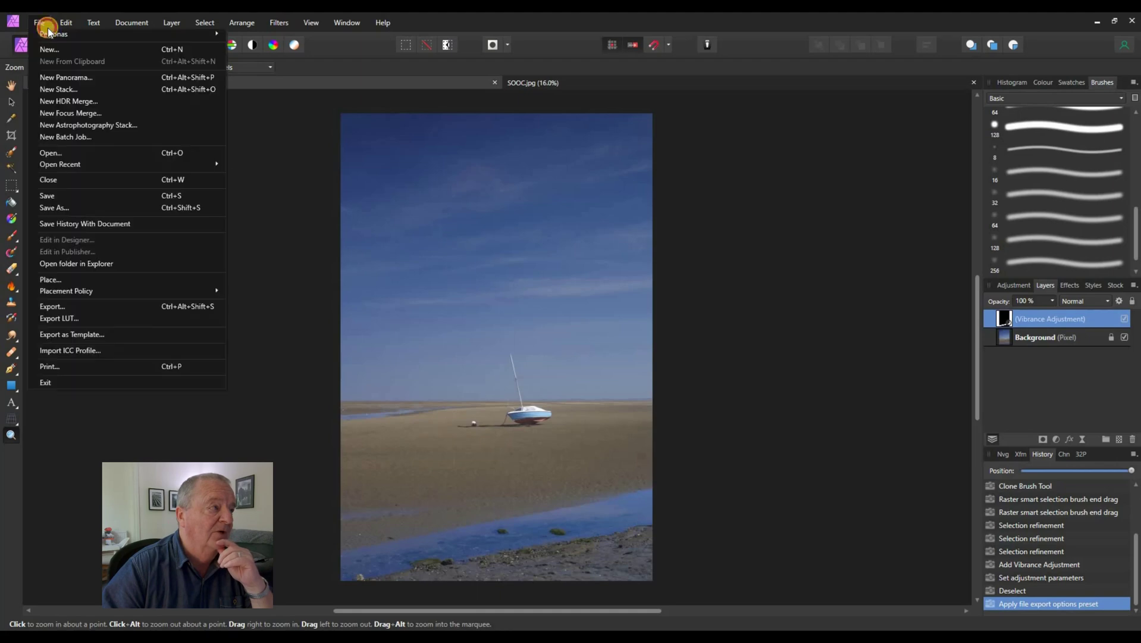
{"action": "left_click", "coordinate": [84, 303]}
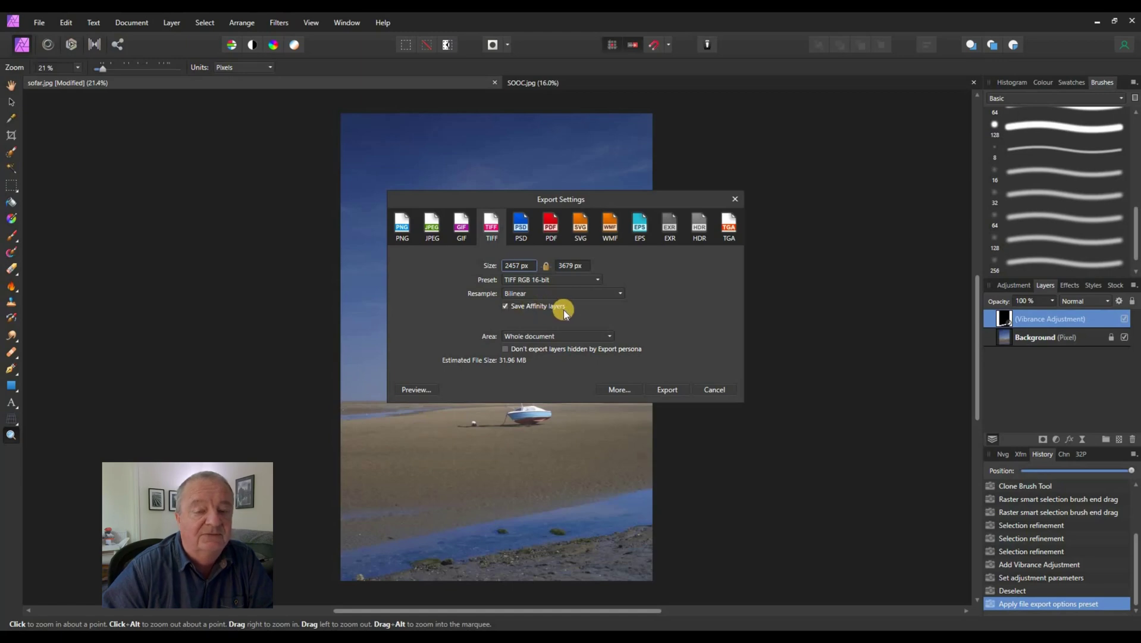
{"action": "left_click", "coordinate": [663, 387]}
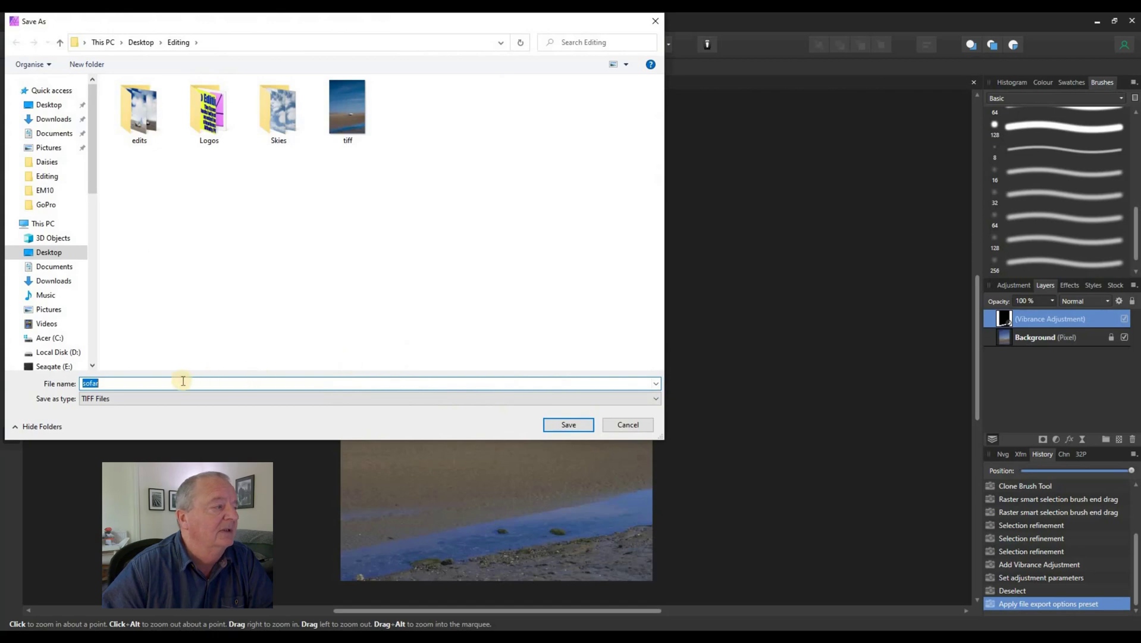
{"action": "left_click", "coordinate": [112, 383]}
{"action": "type", "text": "tiff"}
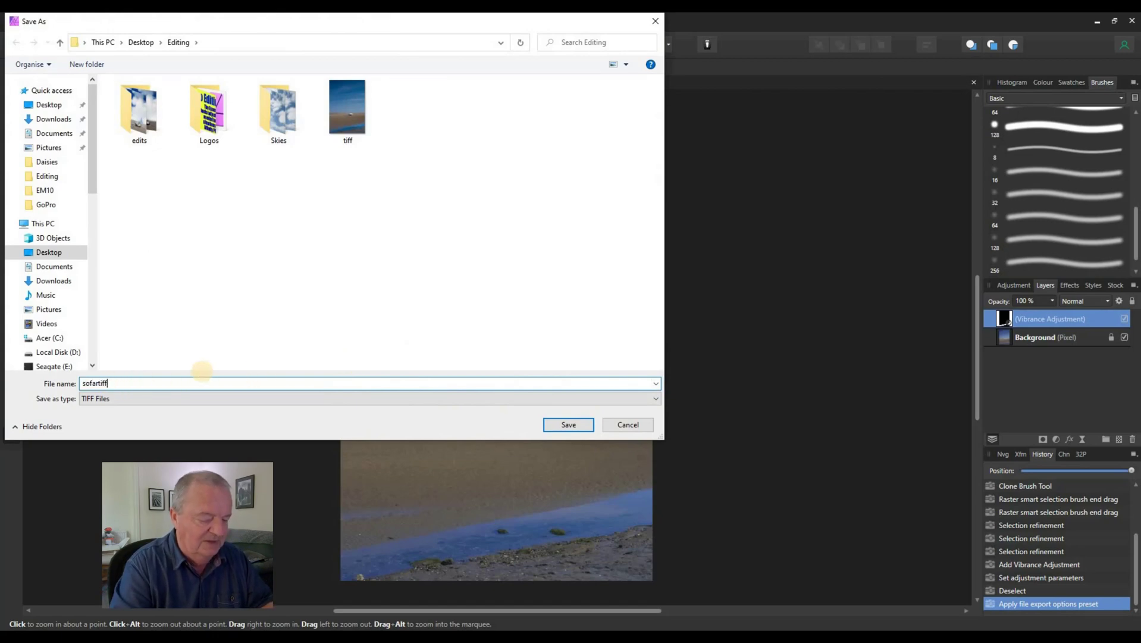
{"action": "left_click", "coordinate": [548, 424]}
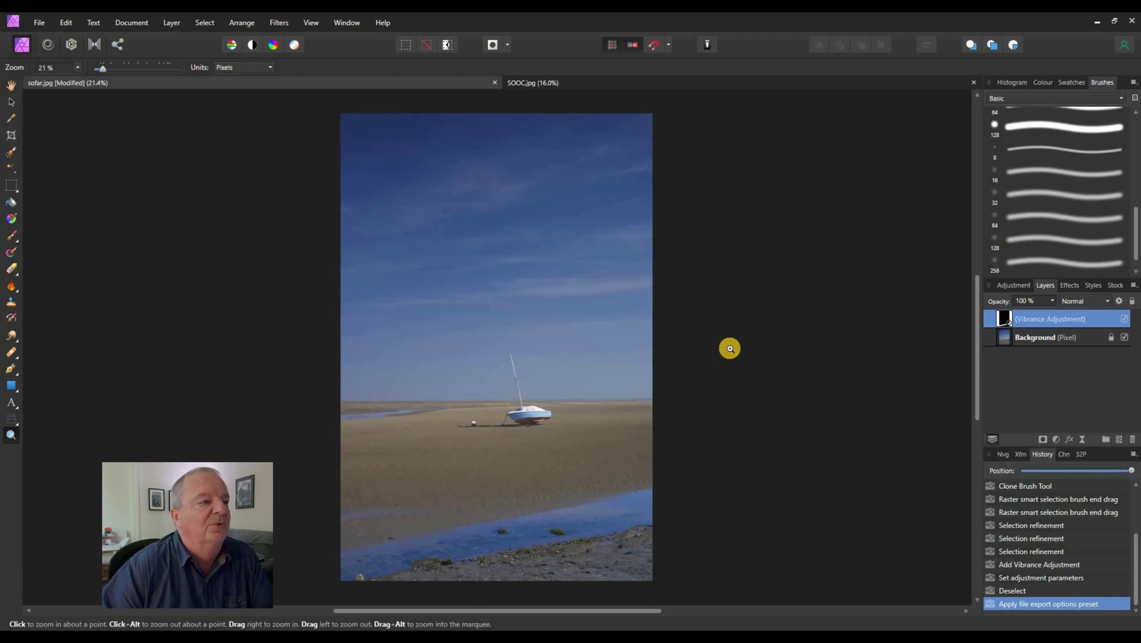
Open the exported sofartiff file from the Editing folder.
{"action": "left_click", "coordinate": [40, 22]}
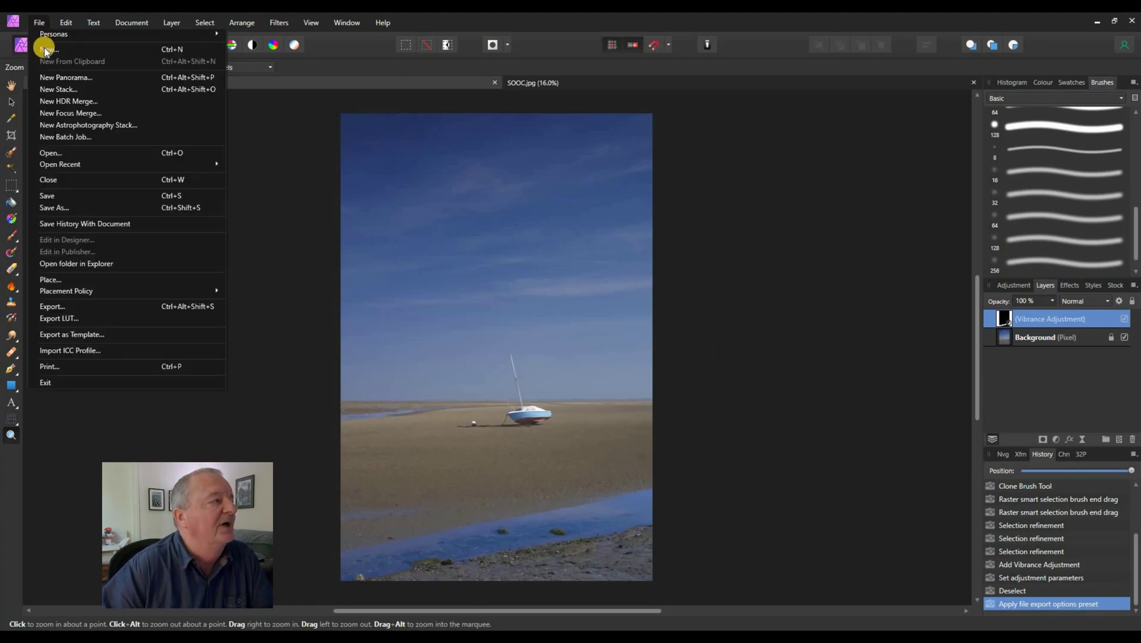
{"action": "left_click", "coordinate": [53, 152]}
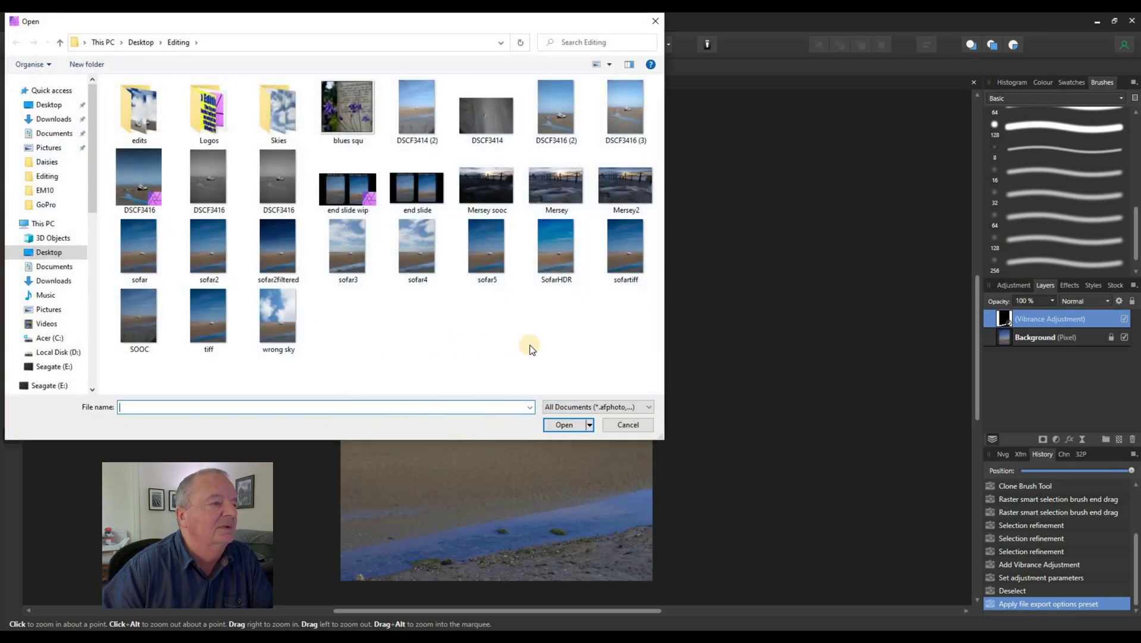
{"action": "left_click", "coordinate": [624, 255]}
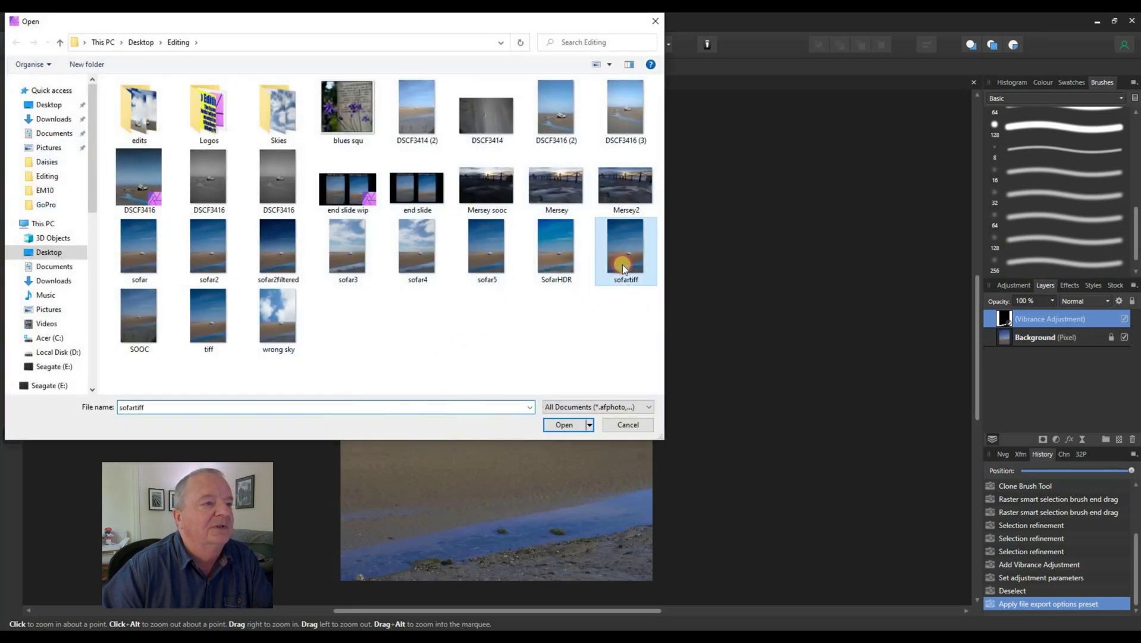
{"action": "left_click", "coordinate": [565, 422]}
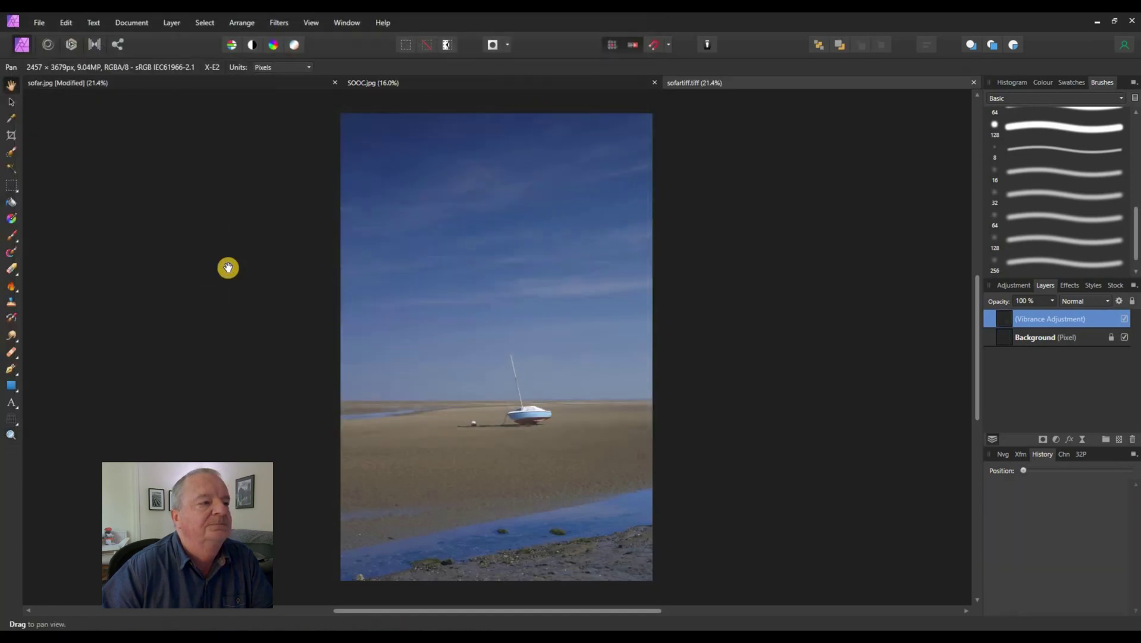